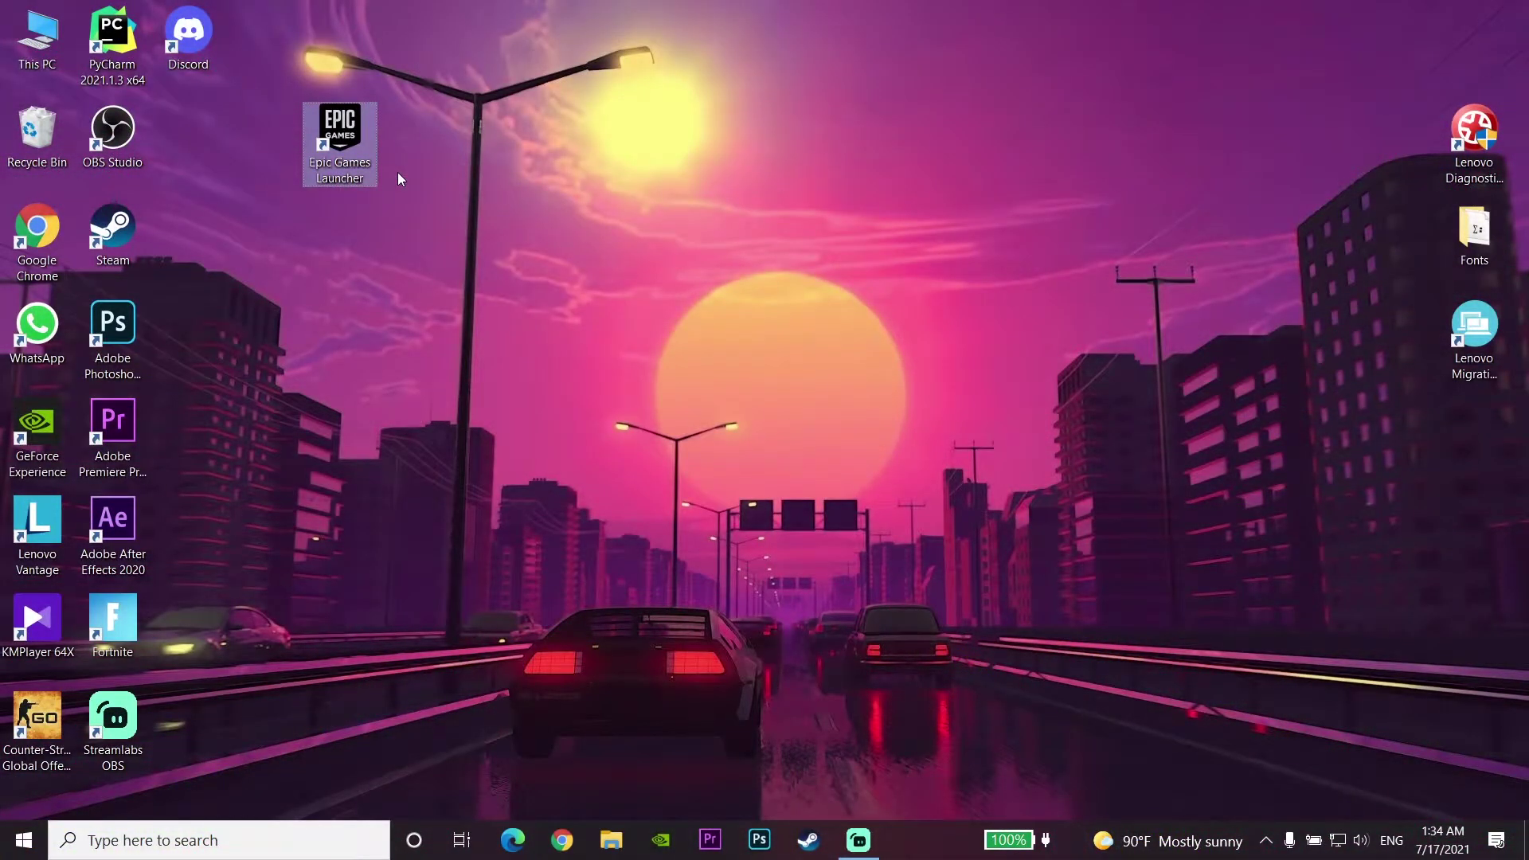
End the EpicGamesLauncher background process in Task Manager and close Task Manager.
click(398, 173)
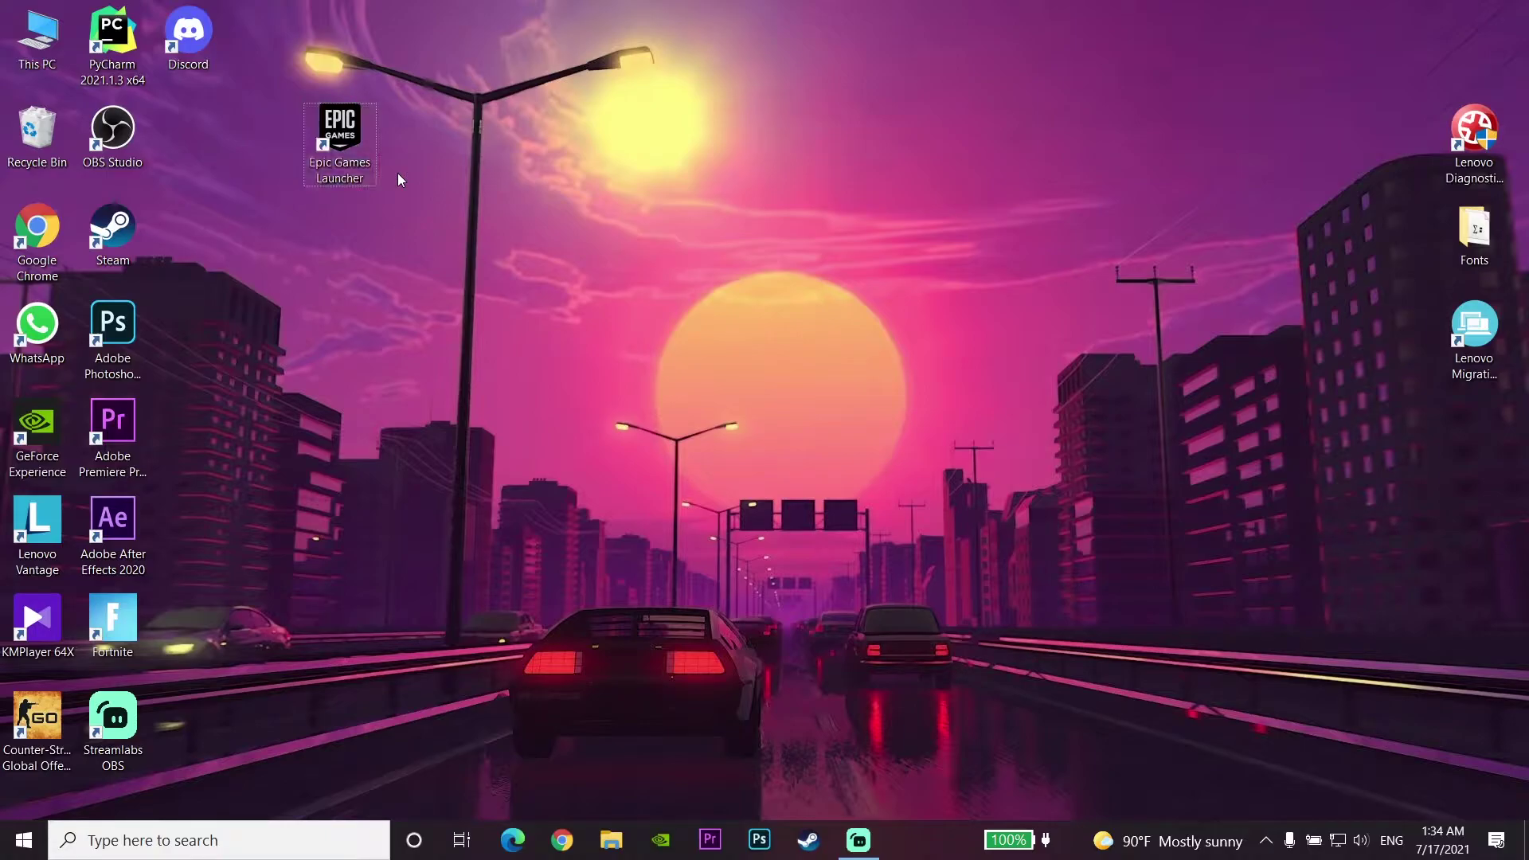
right_click(910, 830)
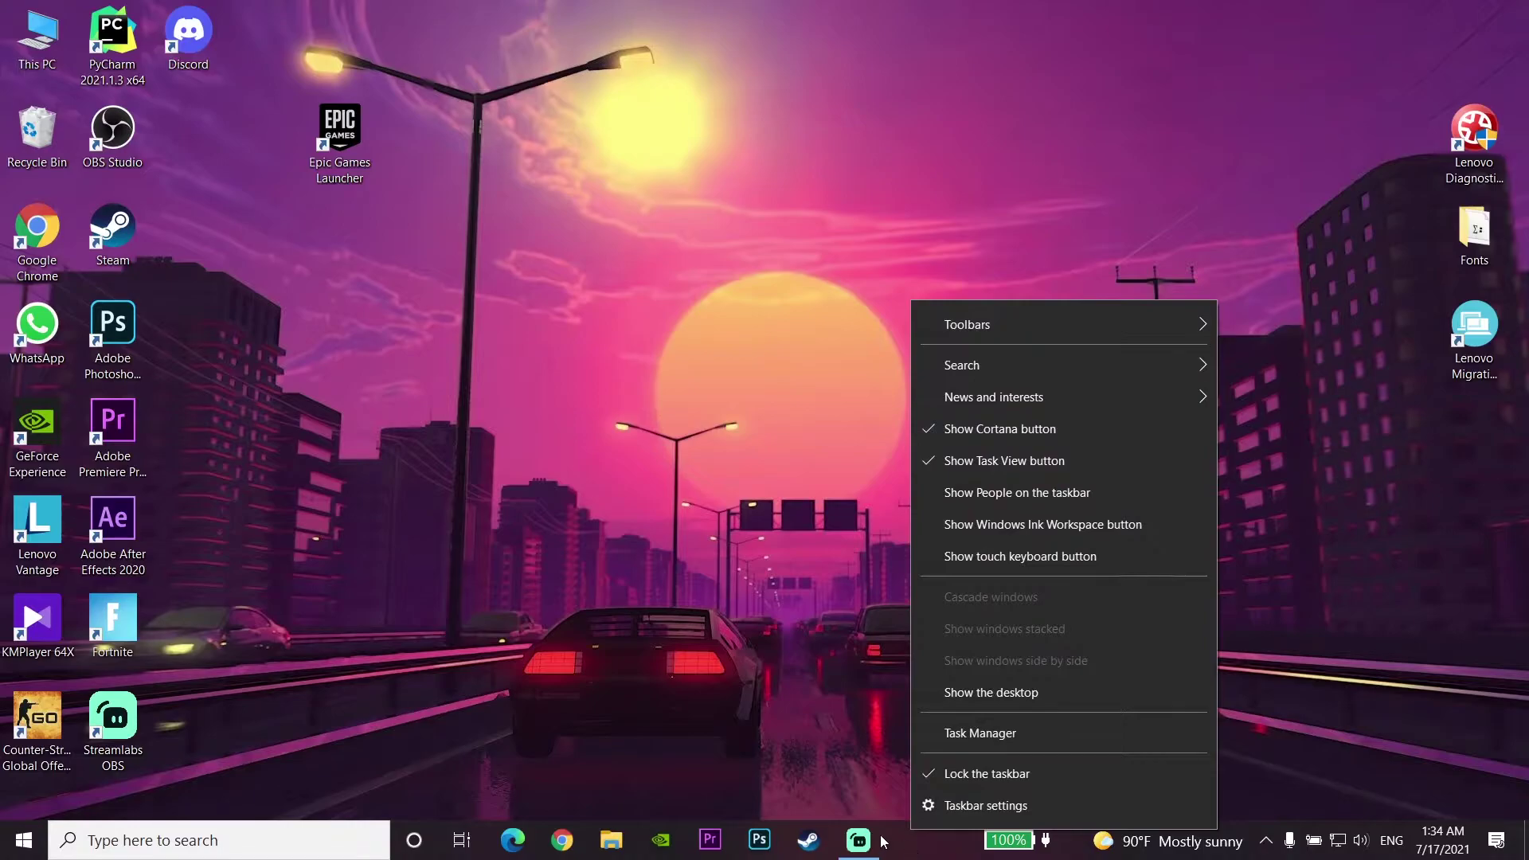
click(977, 732)
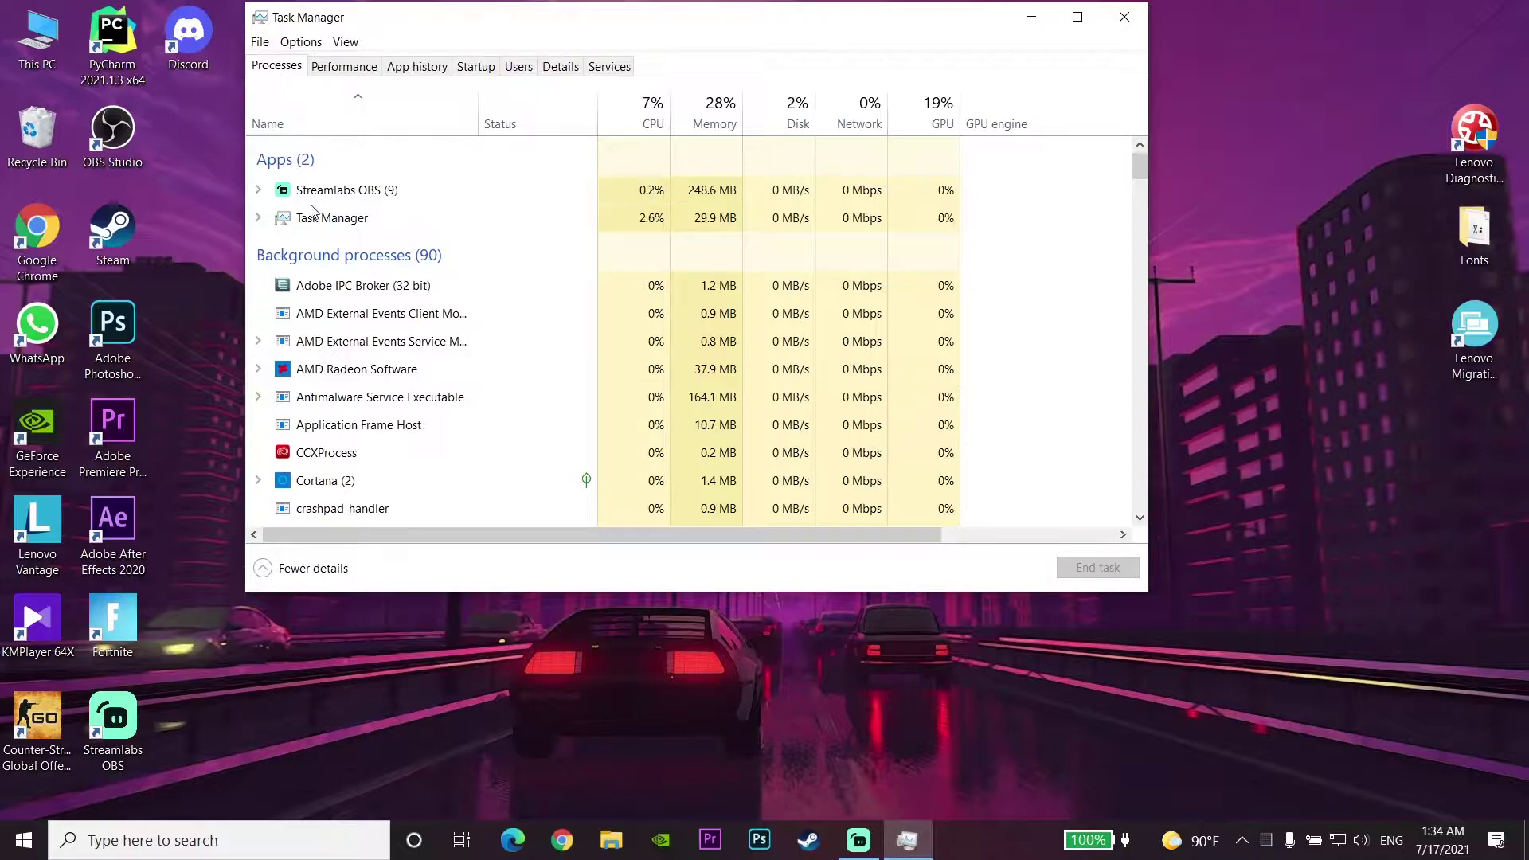
scroll(423, 422, down, 3)
scroll(423, 422, down, 3)
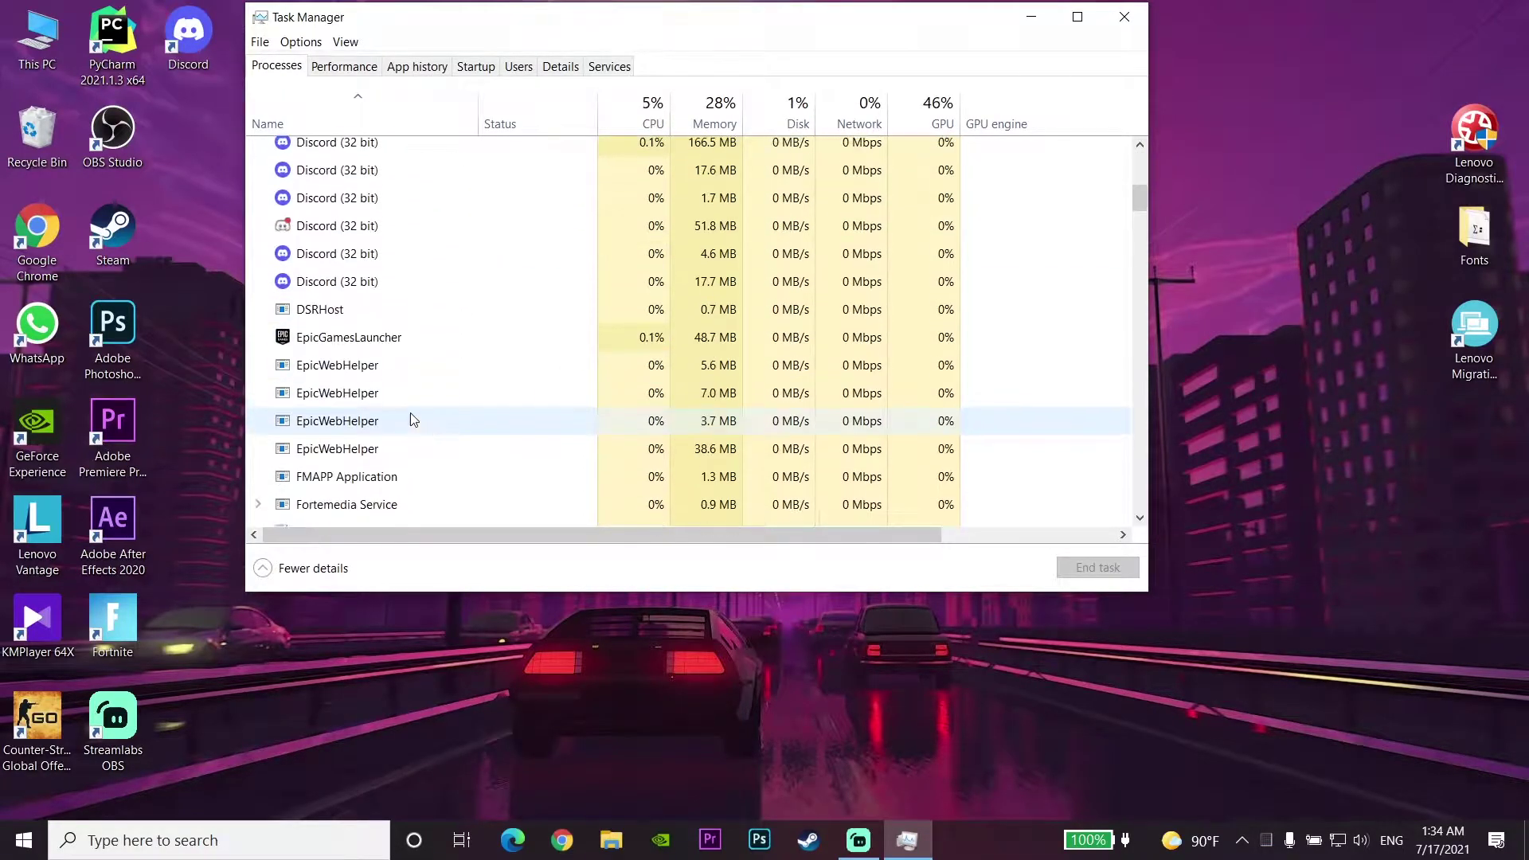
right_click(398, 338)
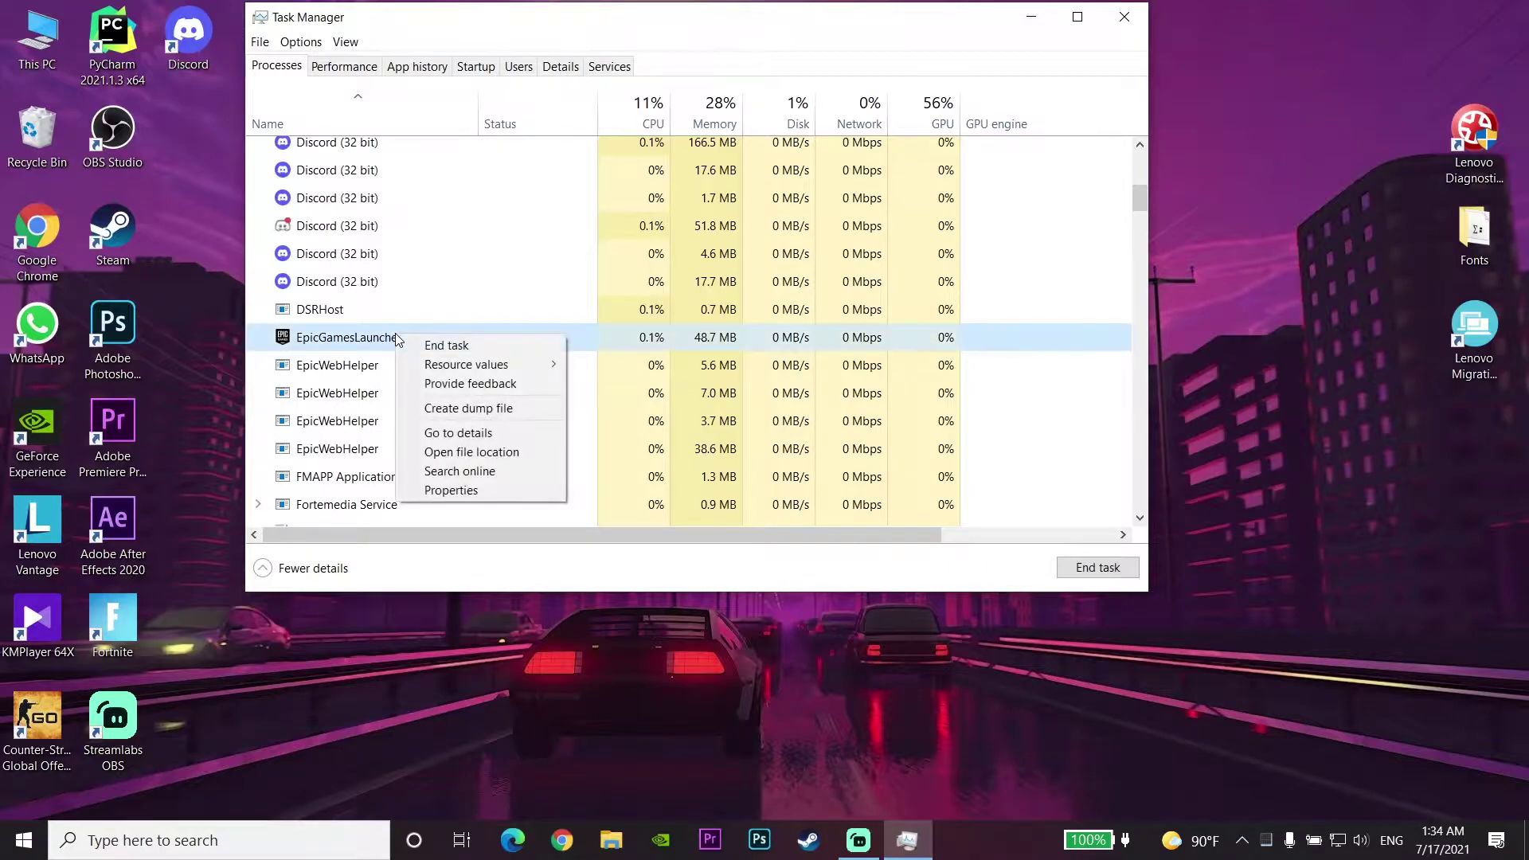
click(532, 348)
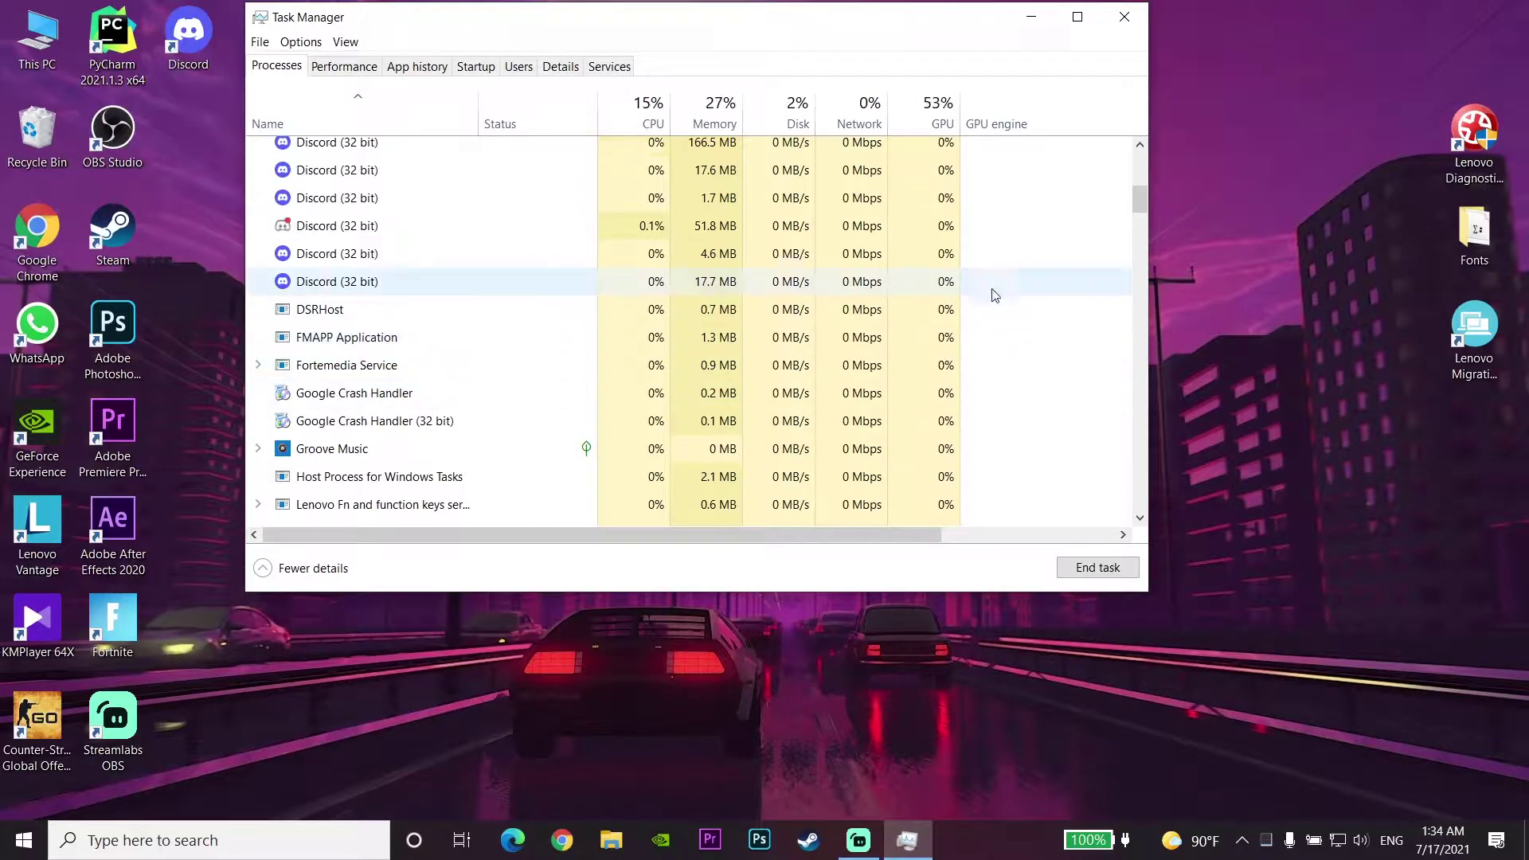
click(1124, 16)
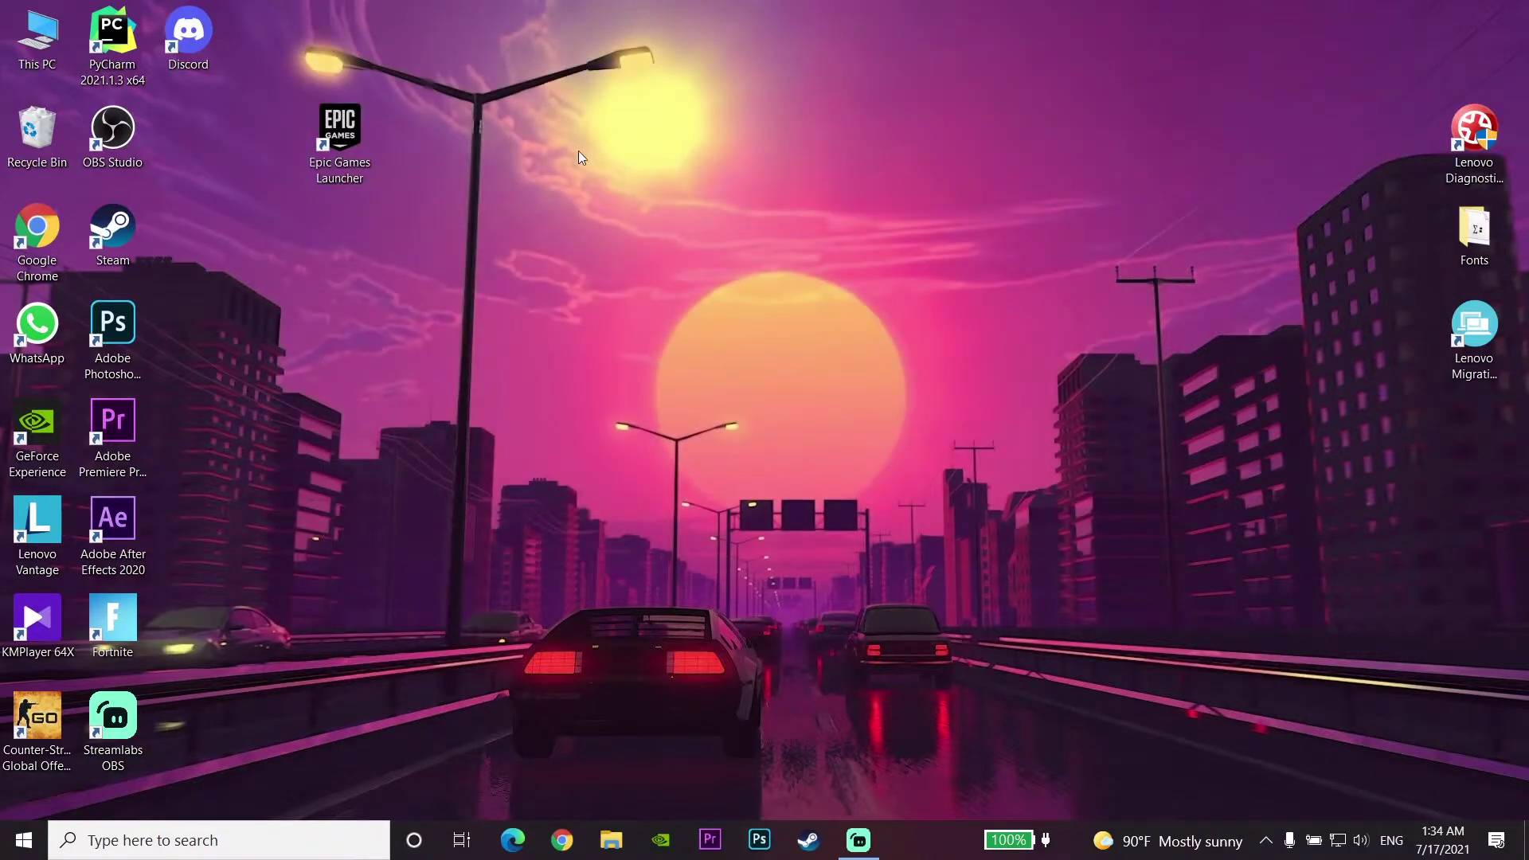
Open Local Disk (C:) in File Explorer and turn on the display of hidden items.
double_click(24, 70)
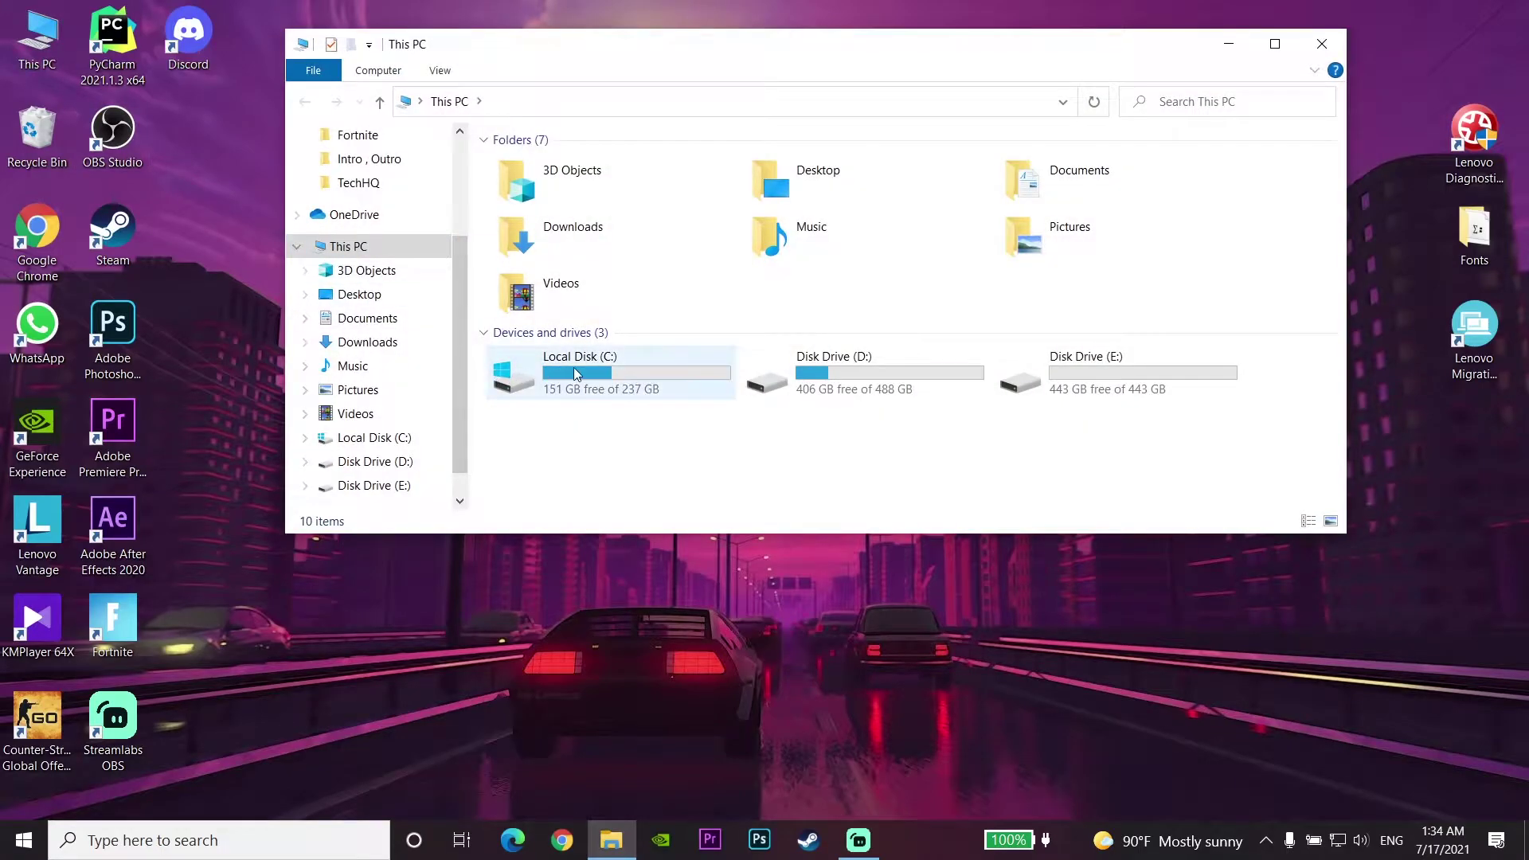
double_click(609, 360)
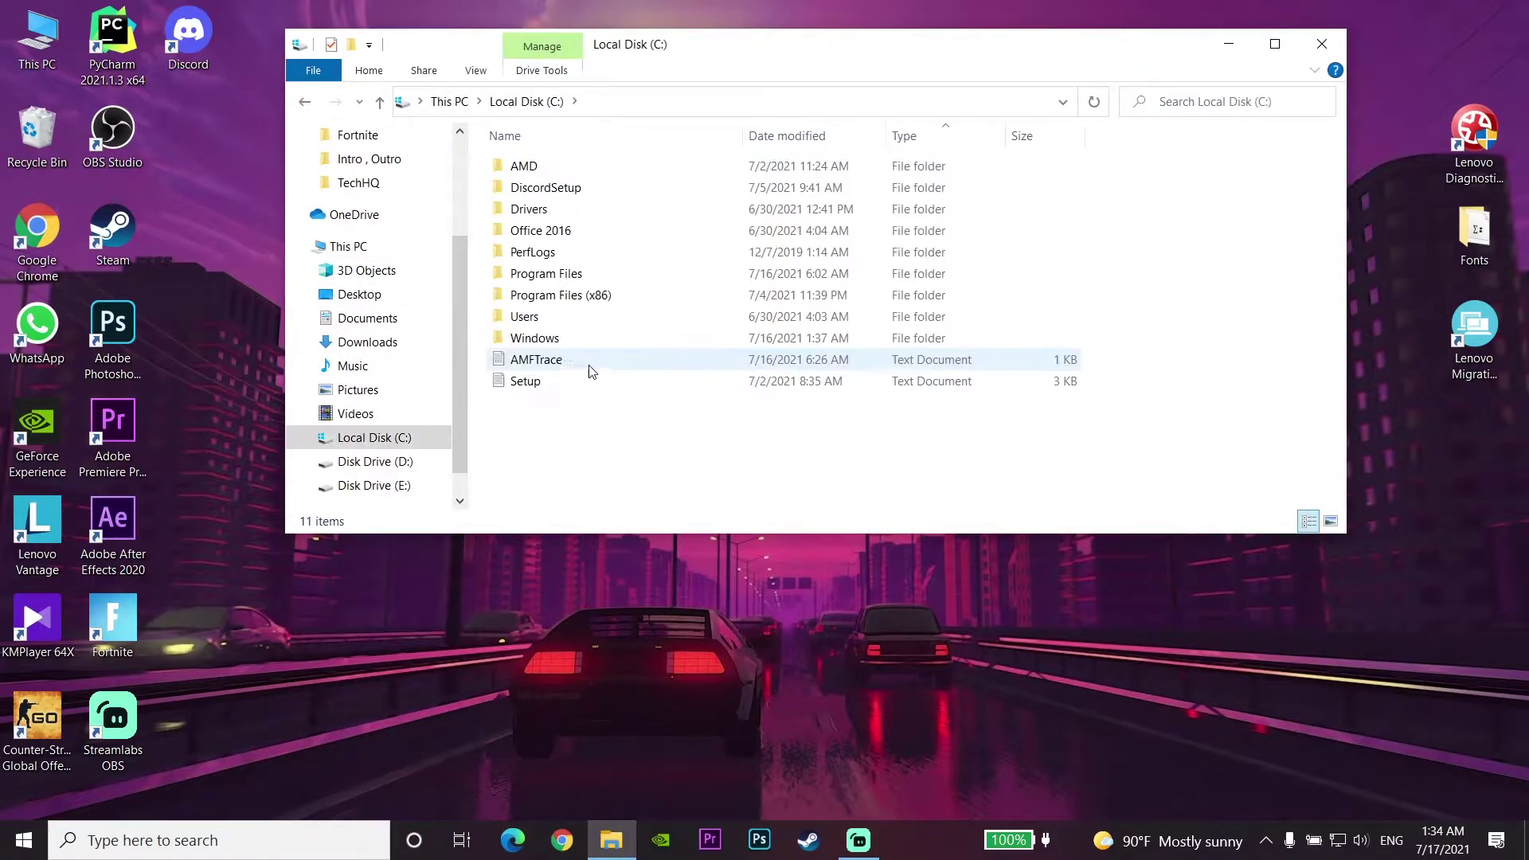
click(478, 71)
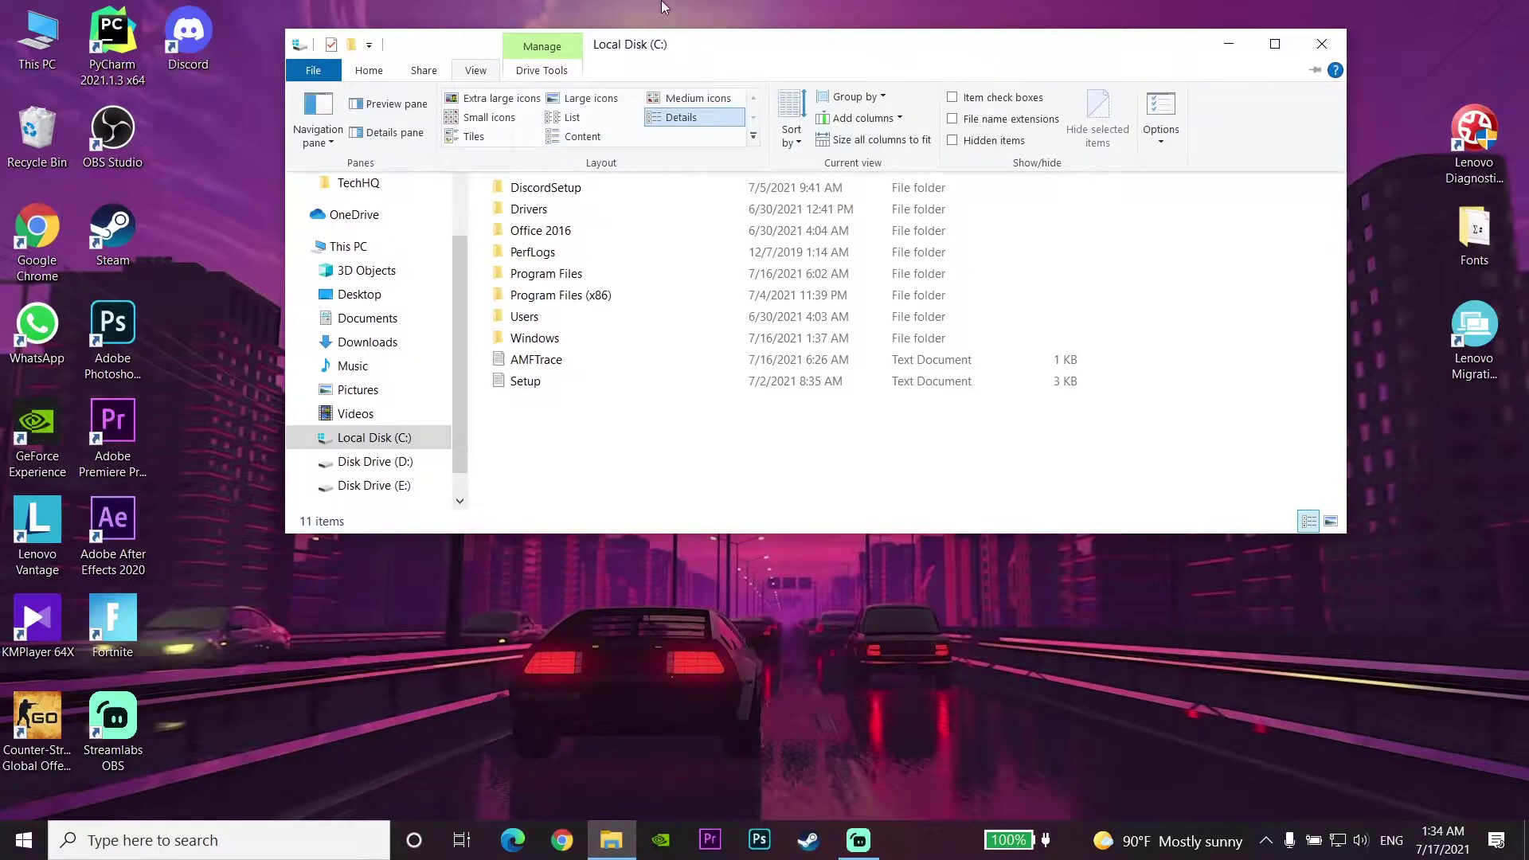
click(954, 143)
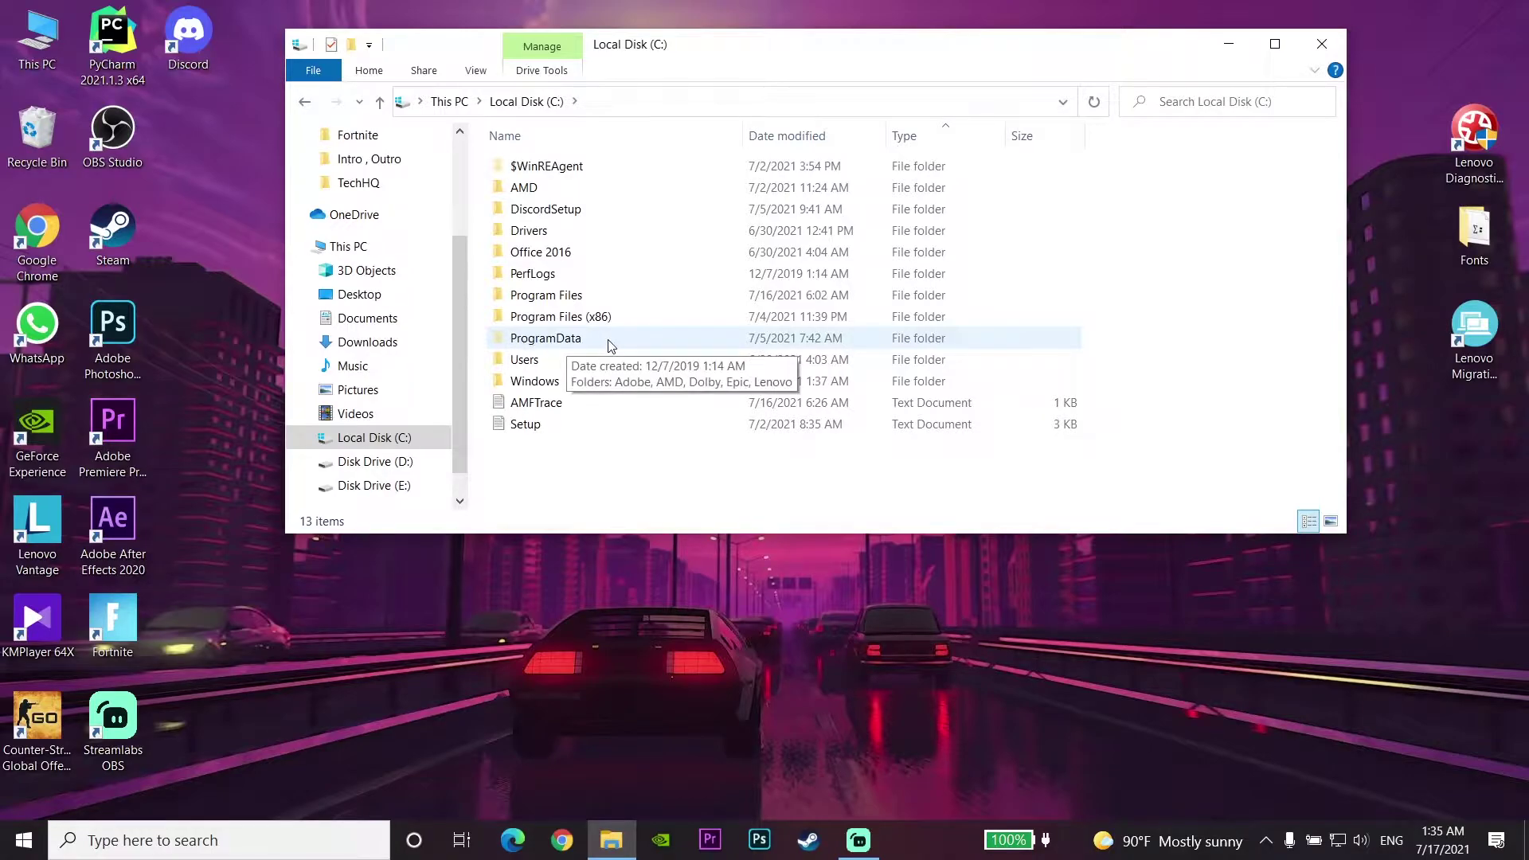
Go to the folder ProgramData\Epic\EpicGamesLauncher\Data\Manifests on drive C.
double_click(540, 348)
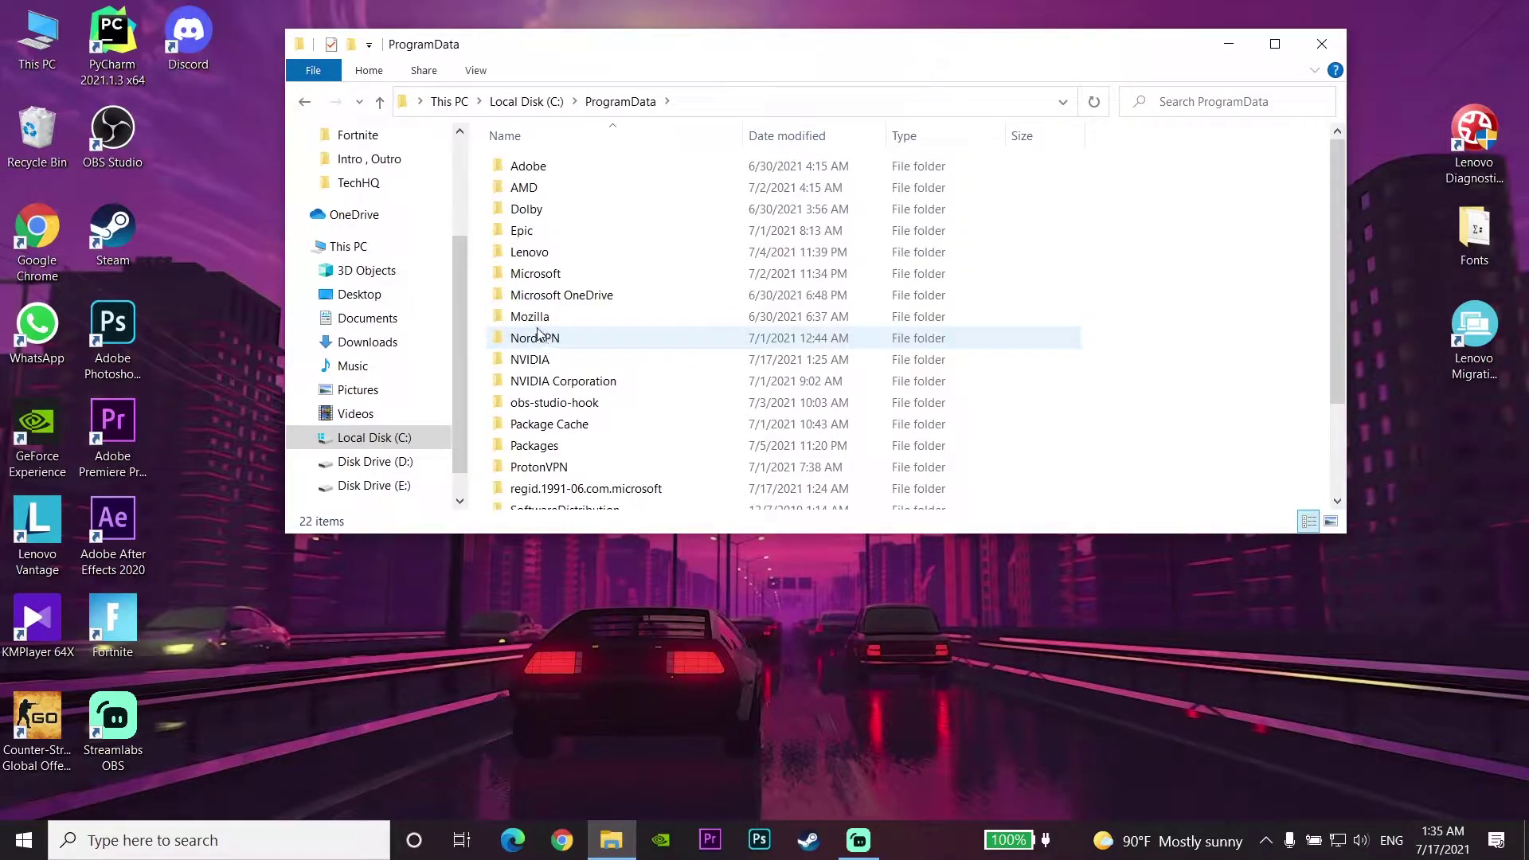
double_click(525, 231)
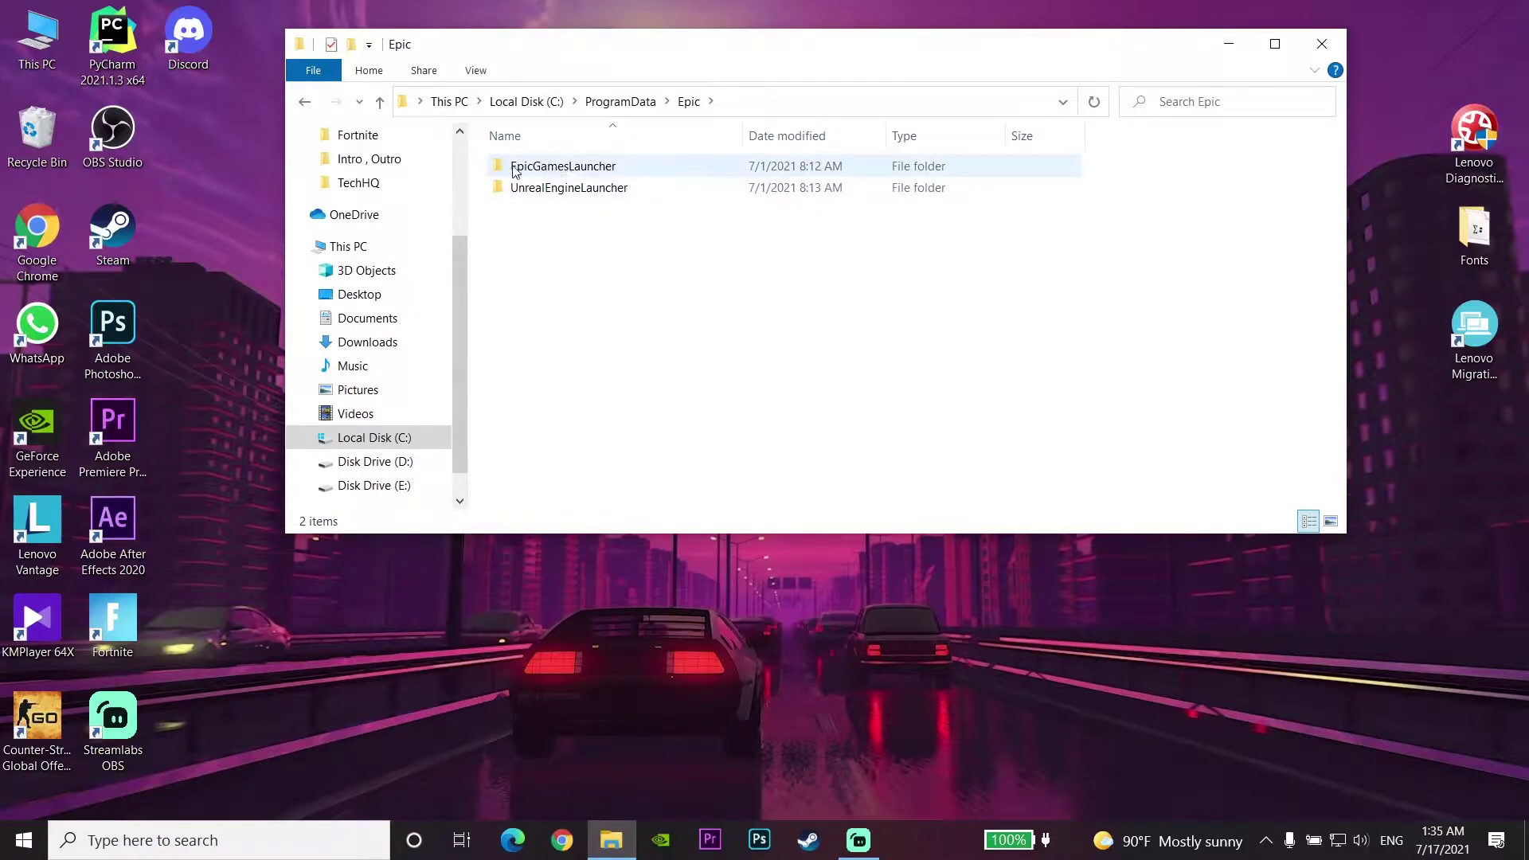
double_click(566, 167)
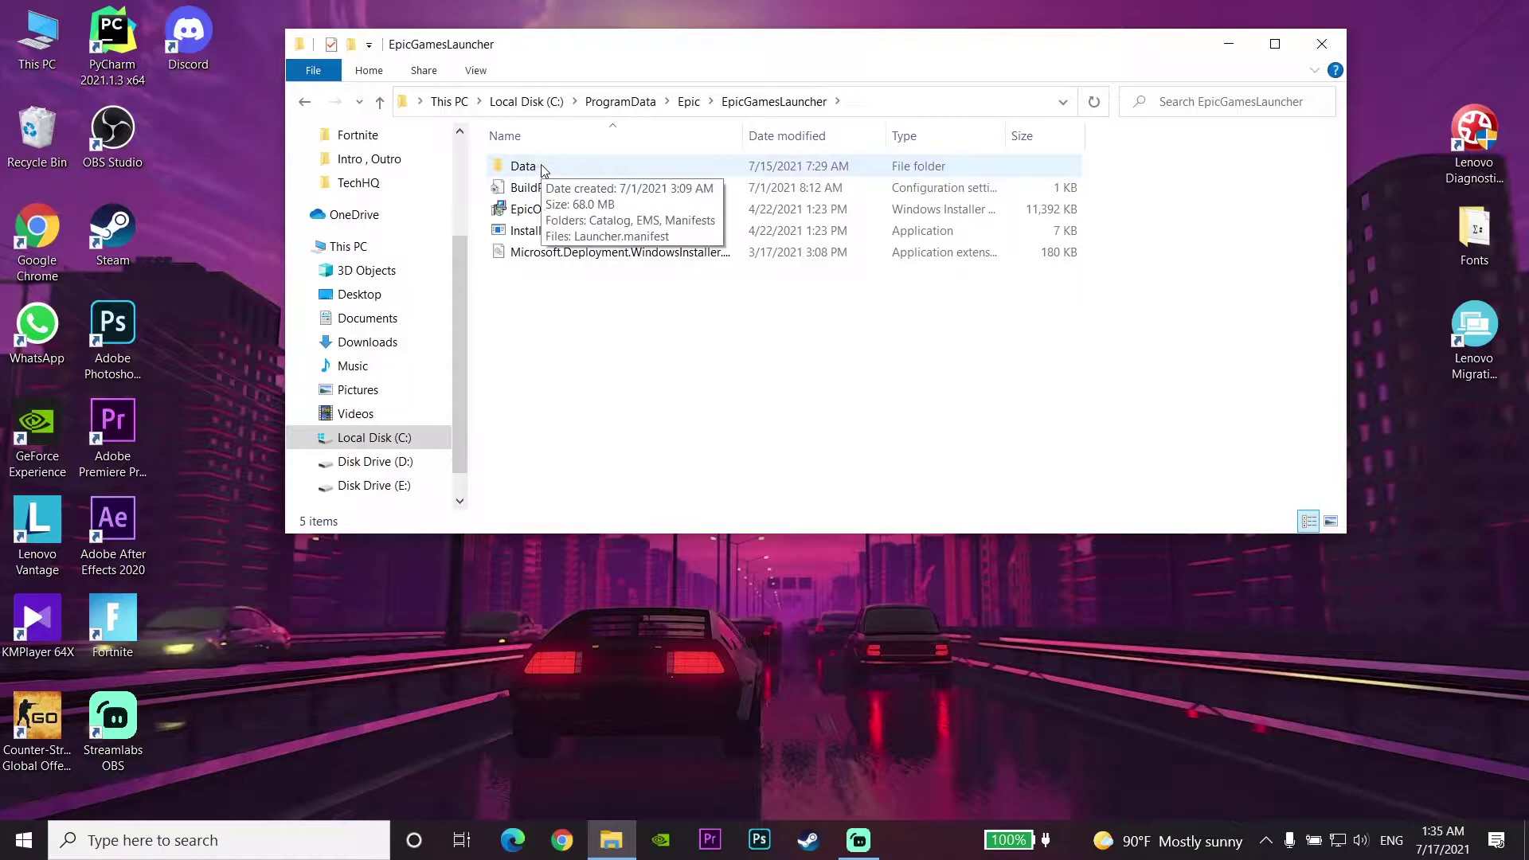
double_click(537, 167)
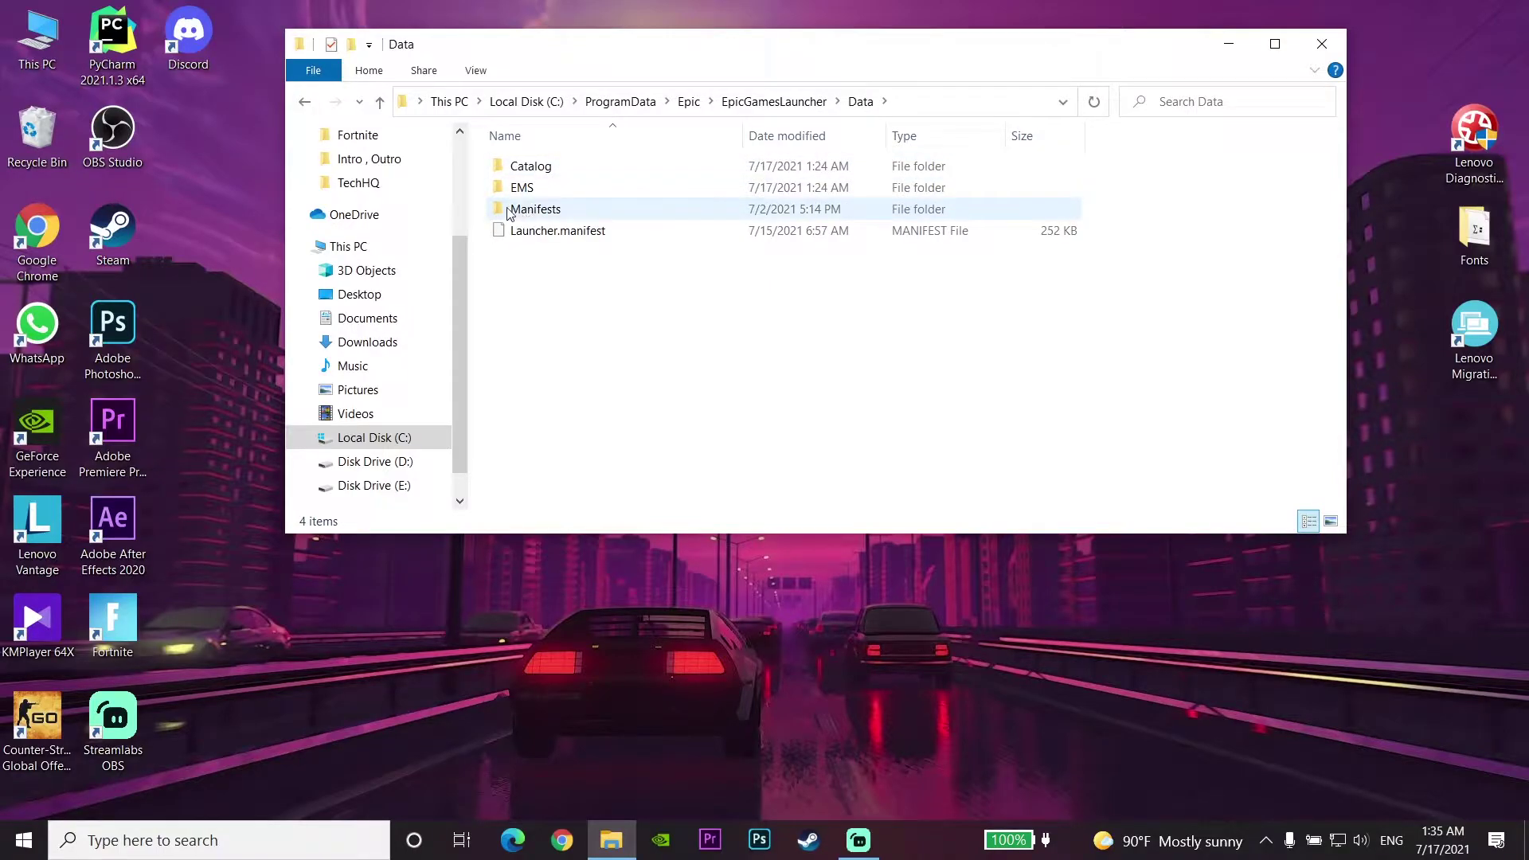
double_click(559, 211)
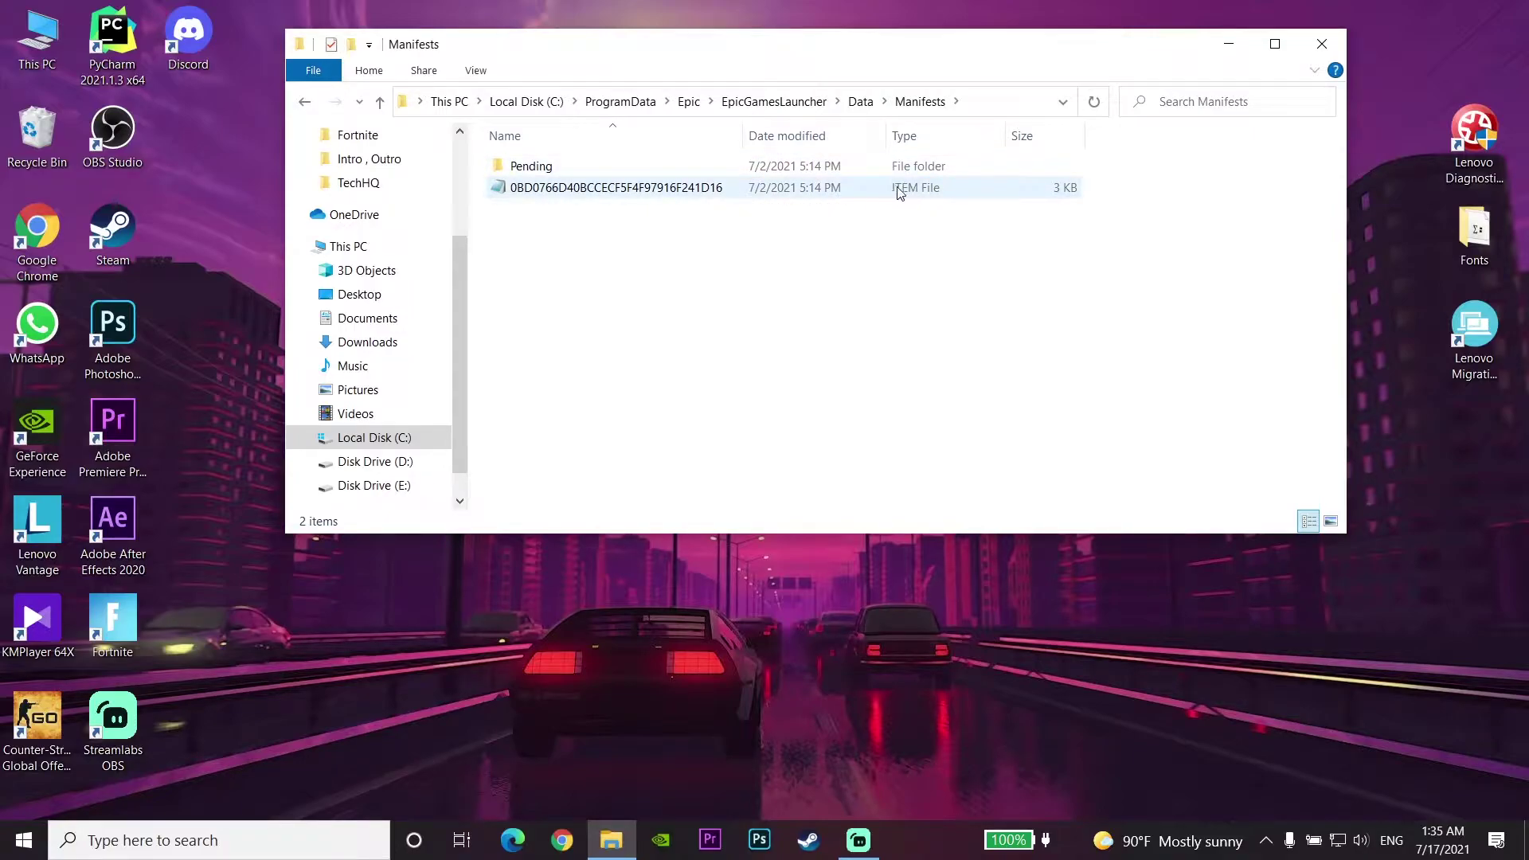
Open the ITEM file in the Manifests folder with Notepad, keeping it as the default app for .item files.
click(783, 193)
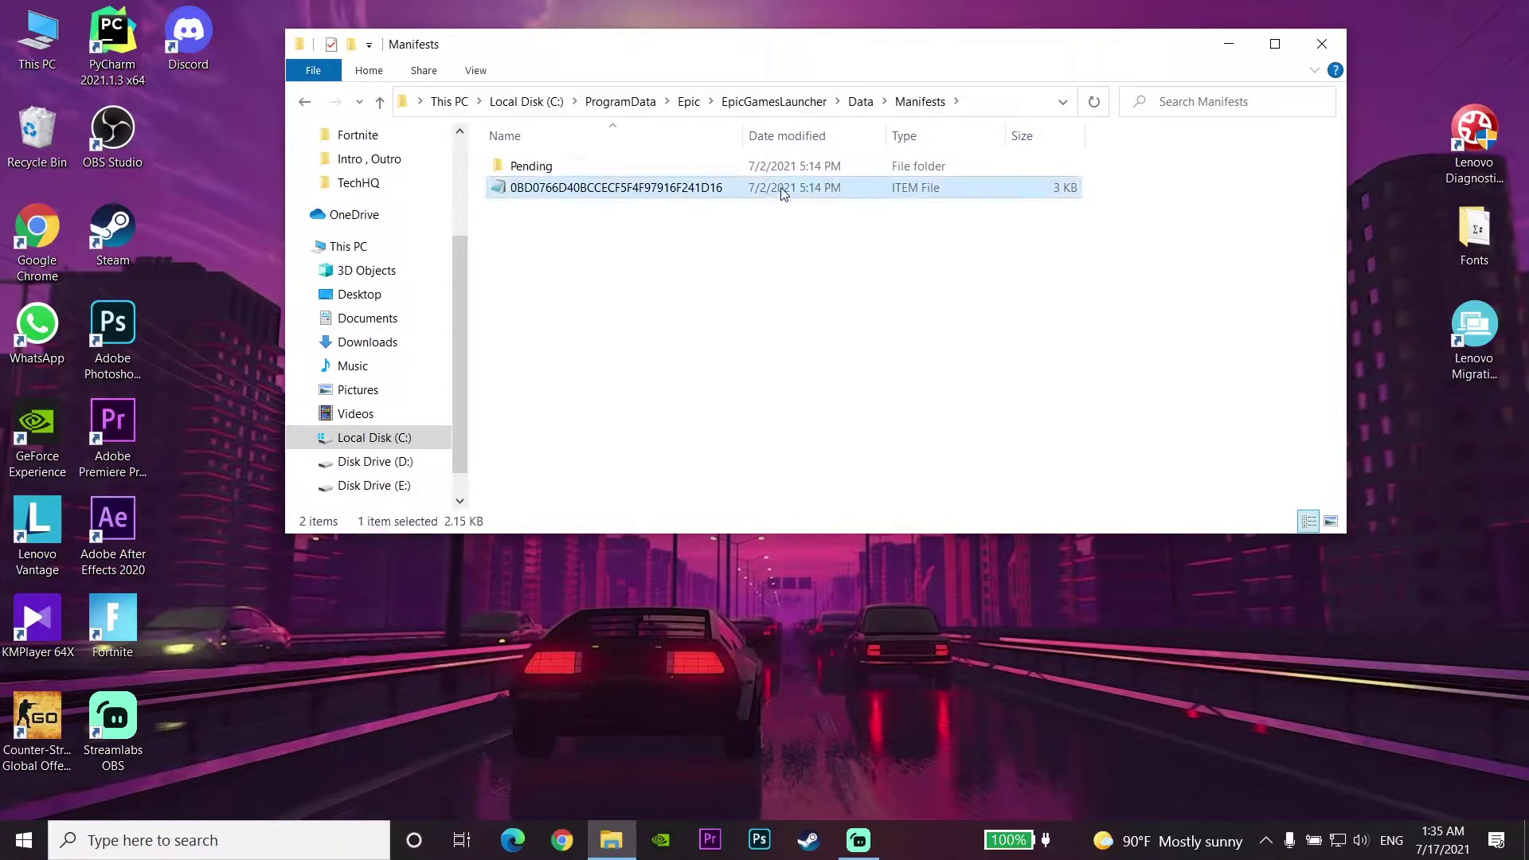
right_click(783, 194)
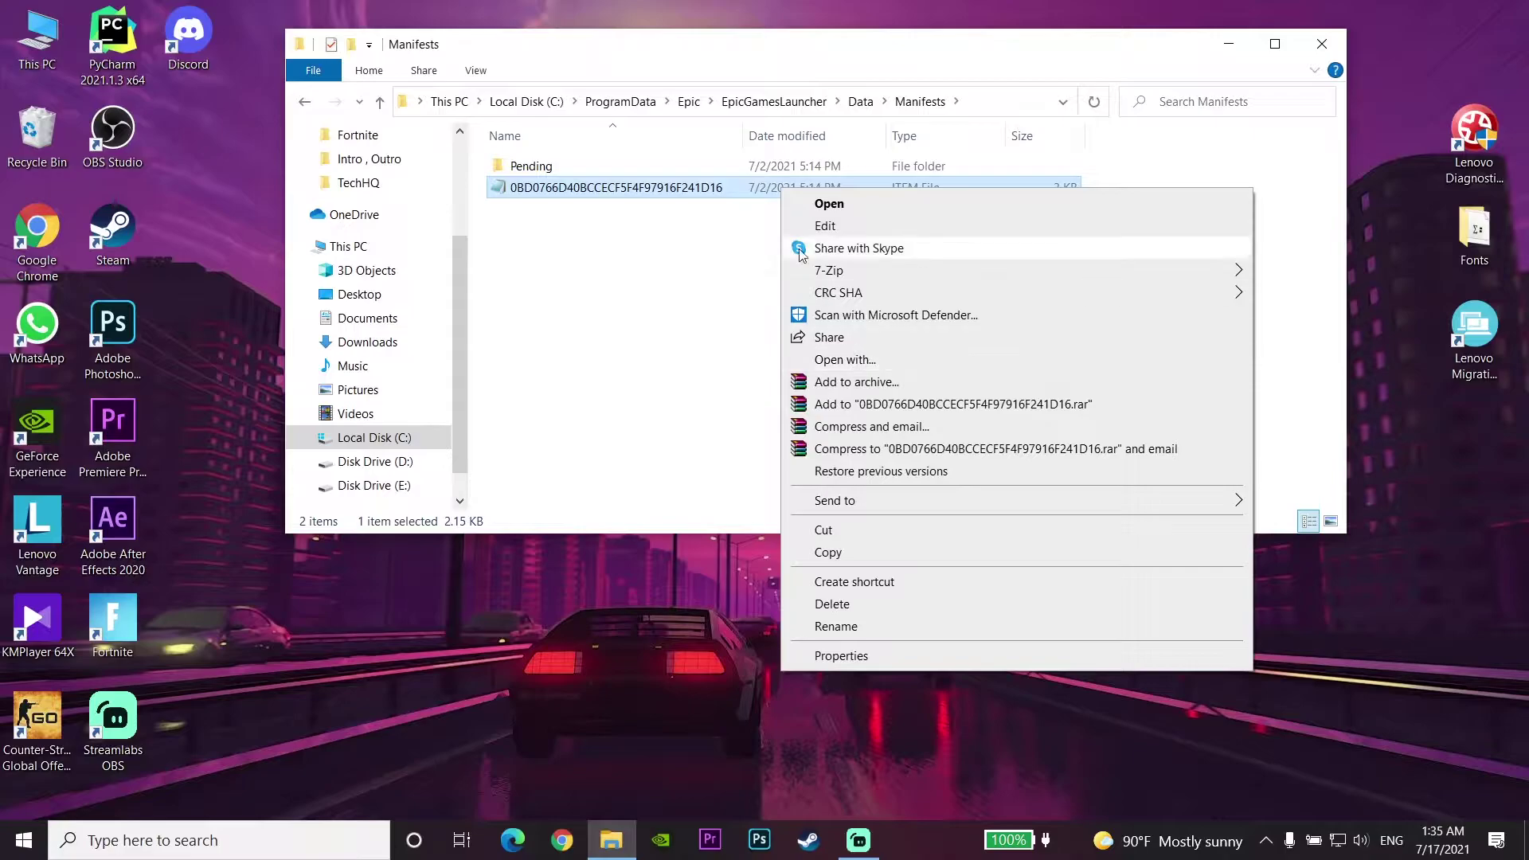
click(819, 361)
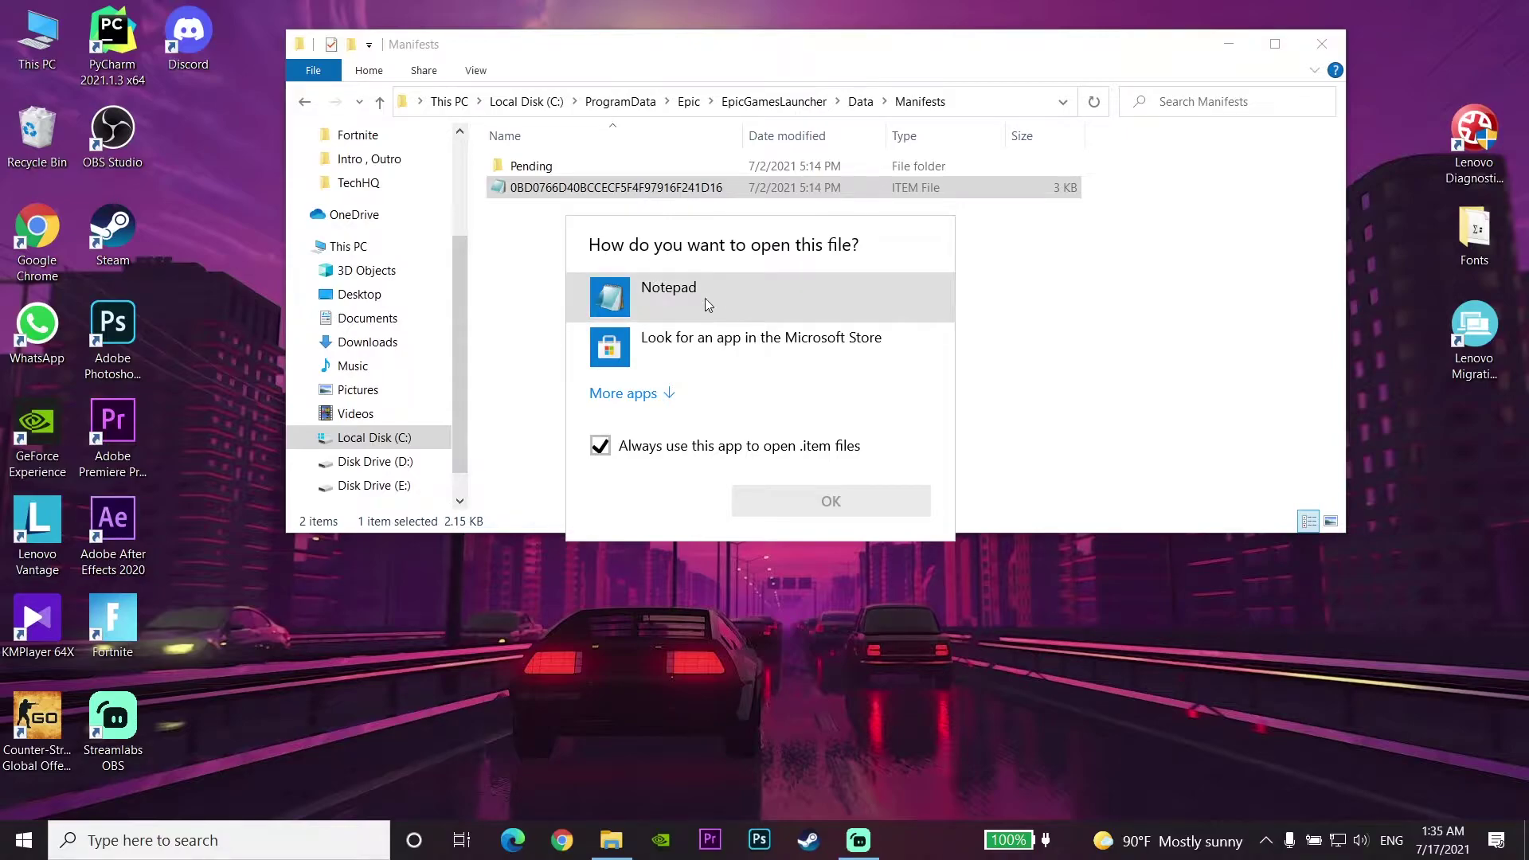
click(658, 395)
scroll(749, 552, down, 2)
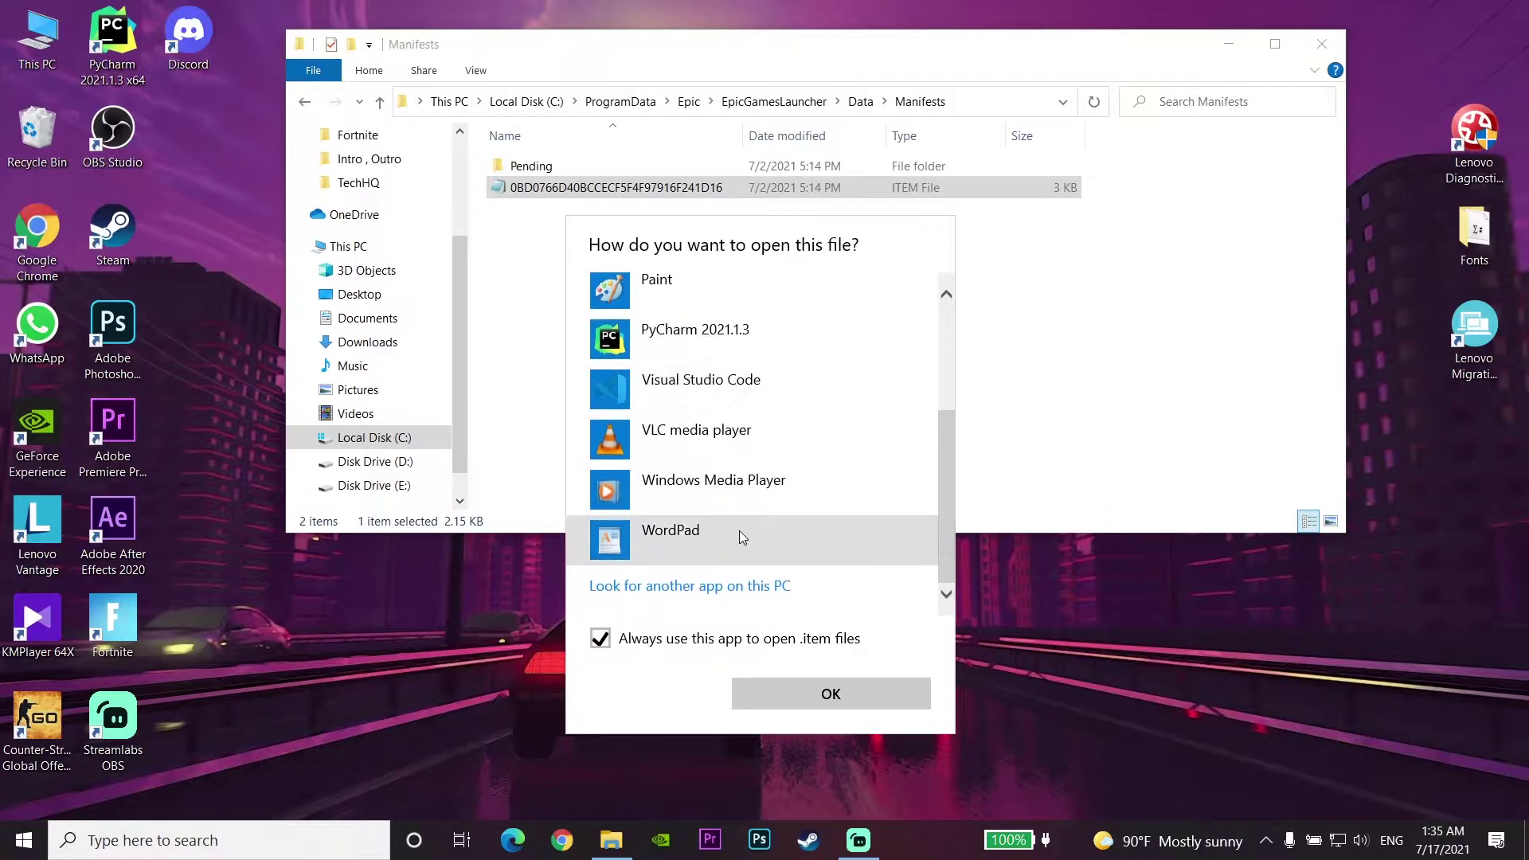
scroll(781, 472, up, 3)
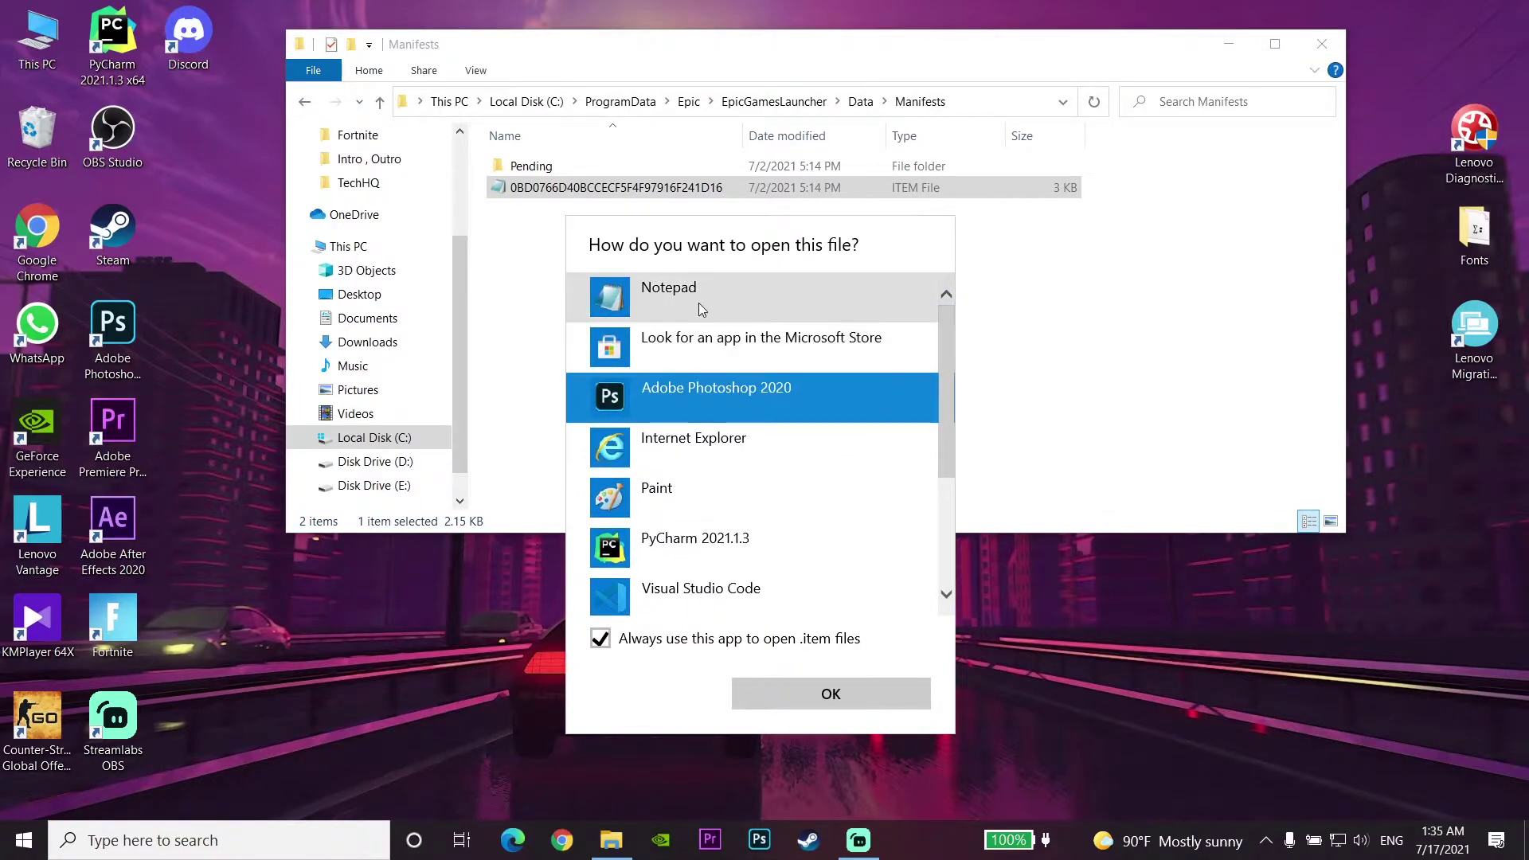
click(658, 307)
click(907, 699)
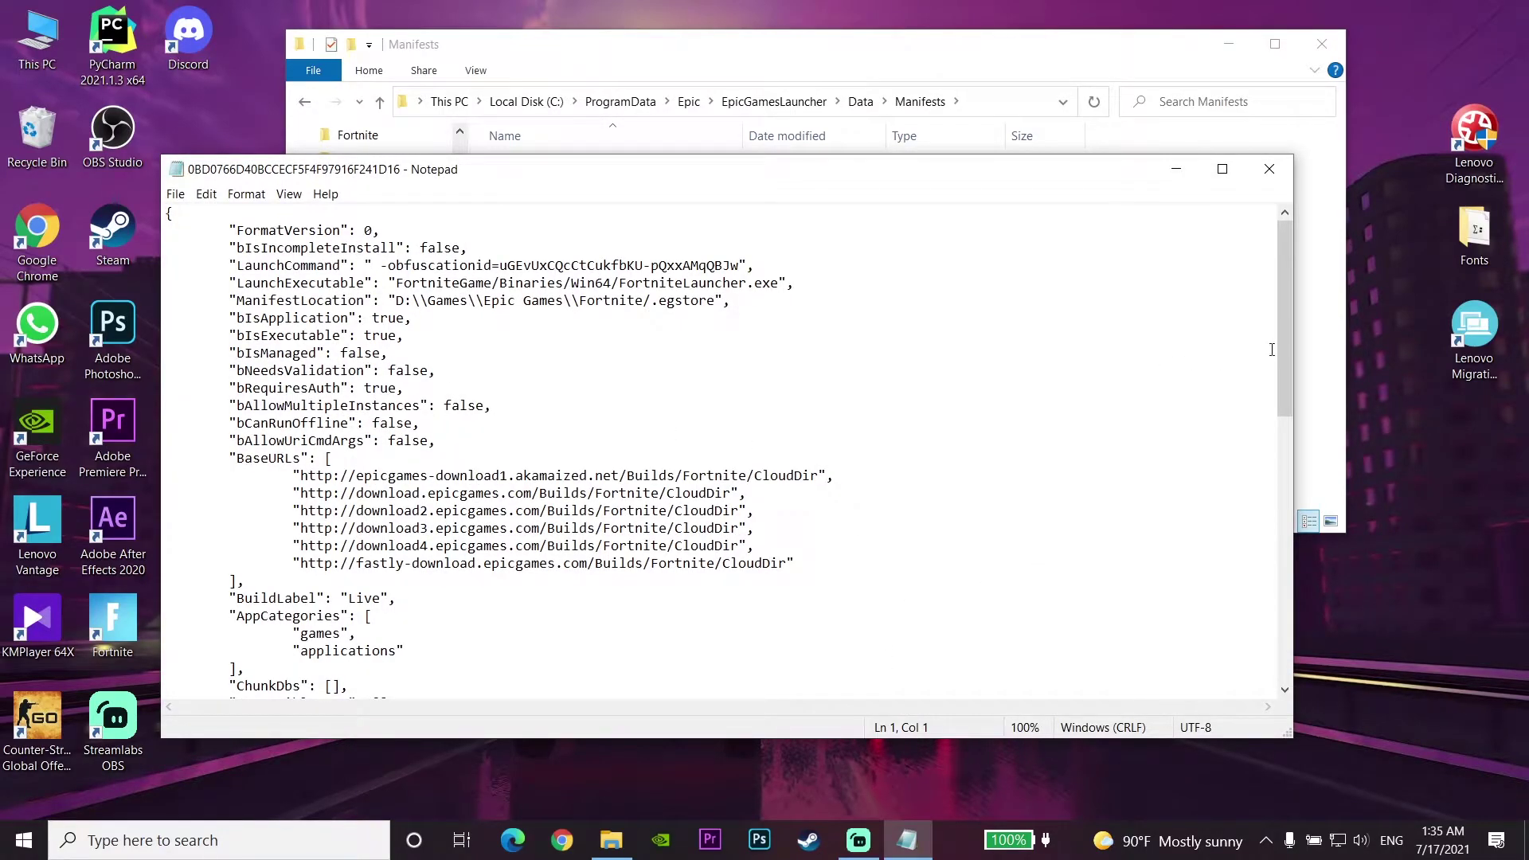
Change the InstallSize value near the end of the manifest file to 100.
drag(1284, 353, 1318, 650)
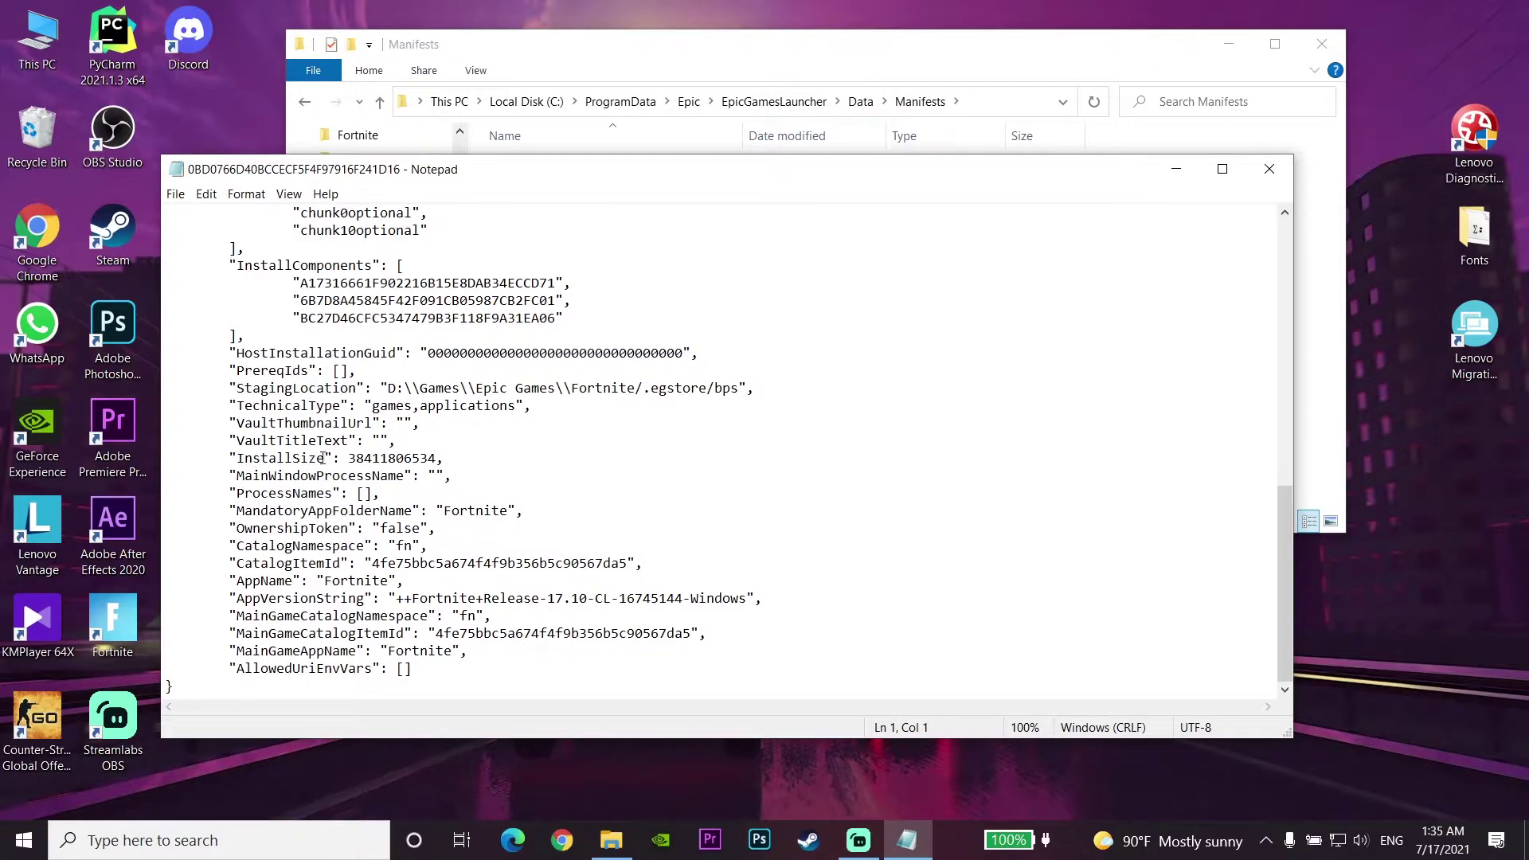
drag(243, 461, 327, 460)
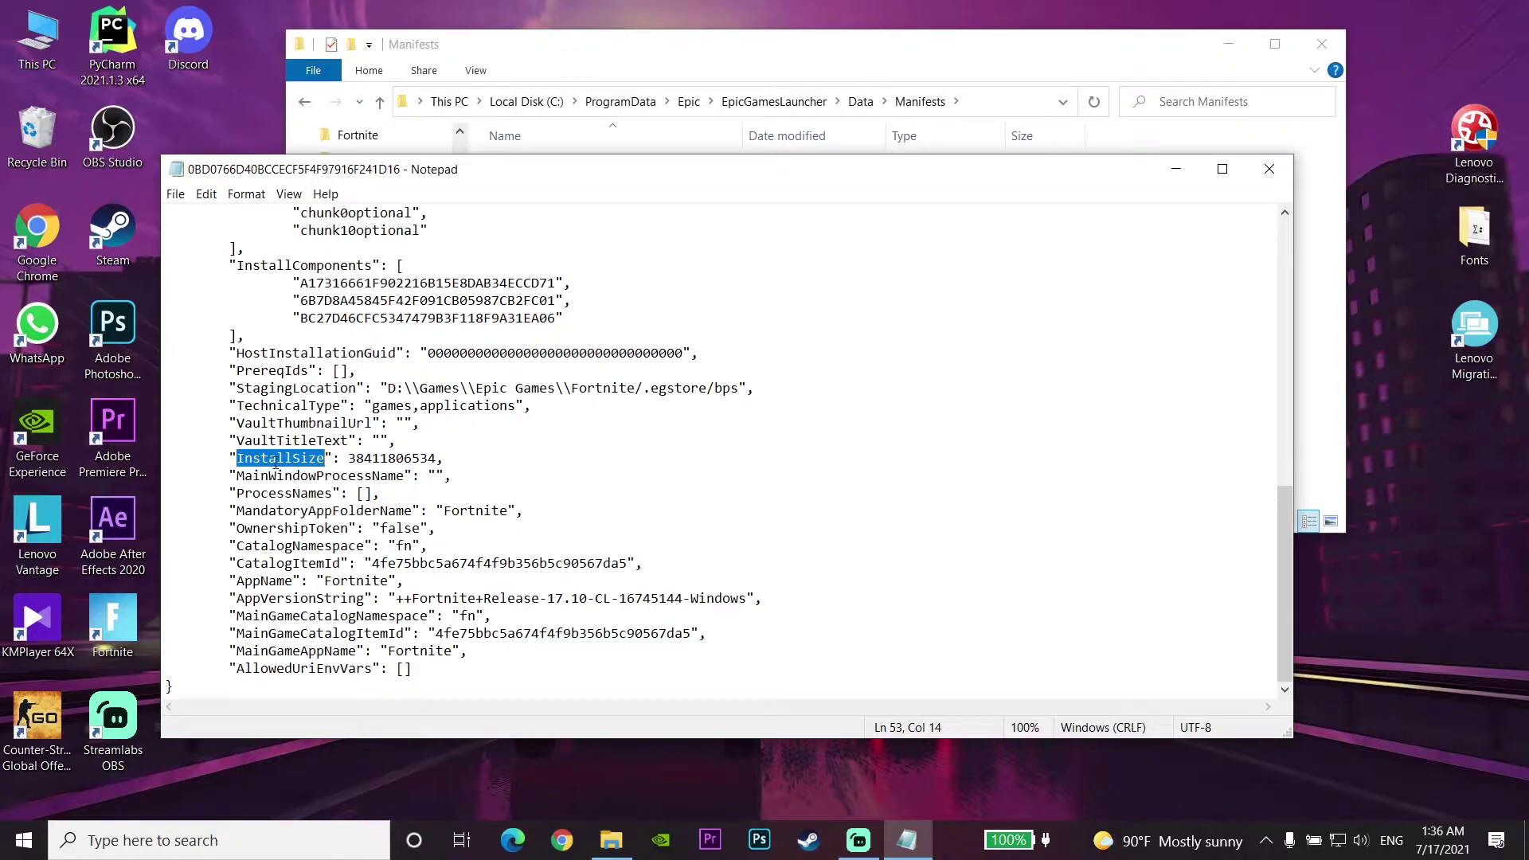
click(201, 455)
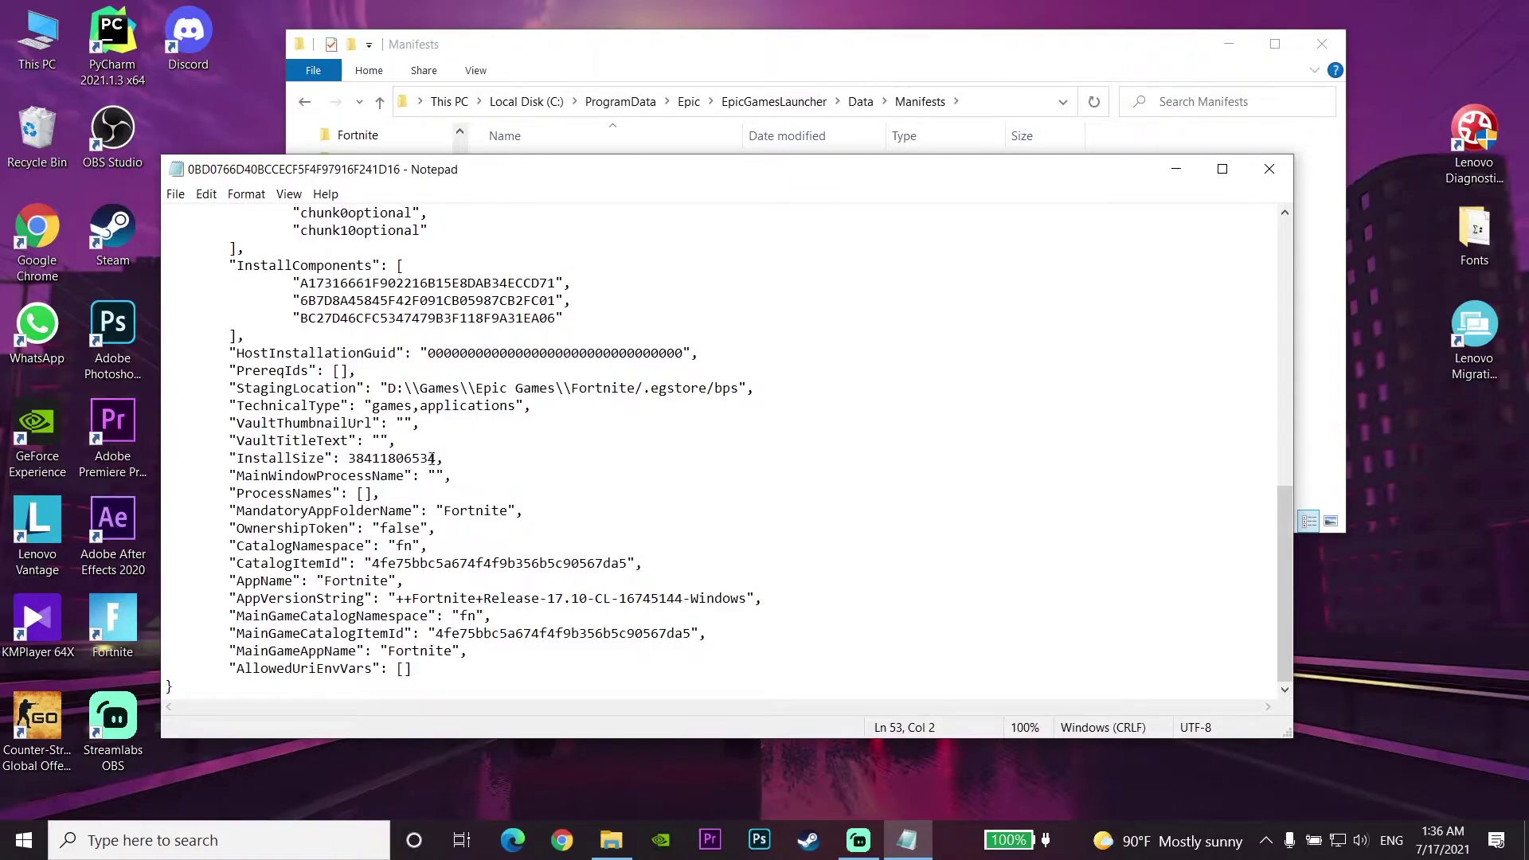
drag(436, 458, 352, 463)
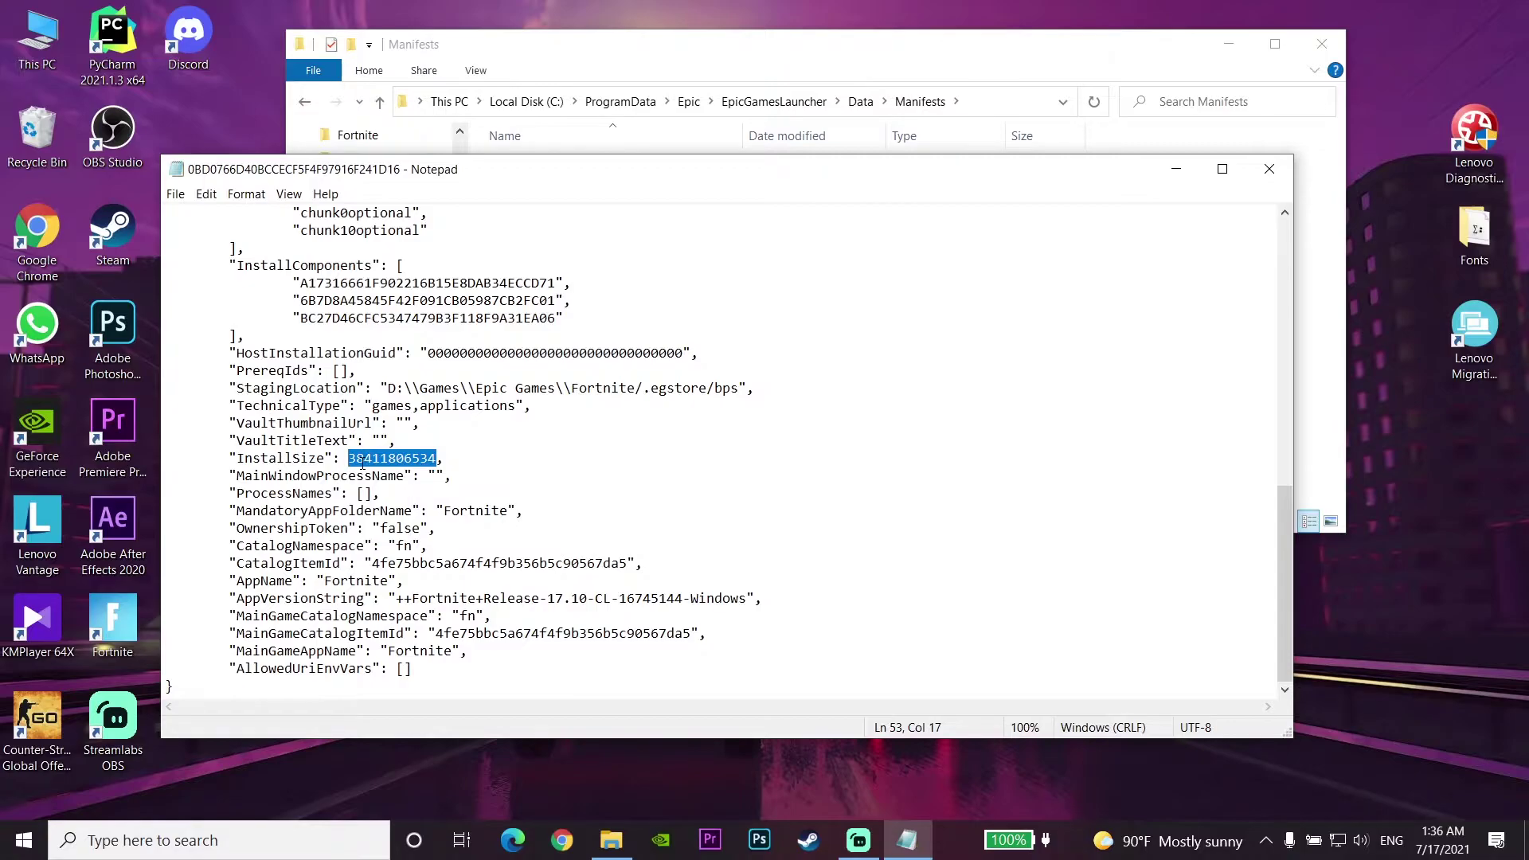
key(BackSpace)
text(100)
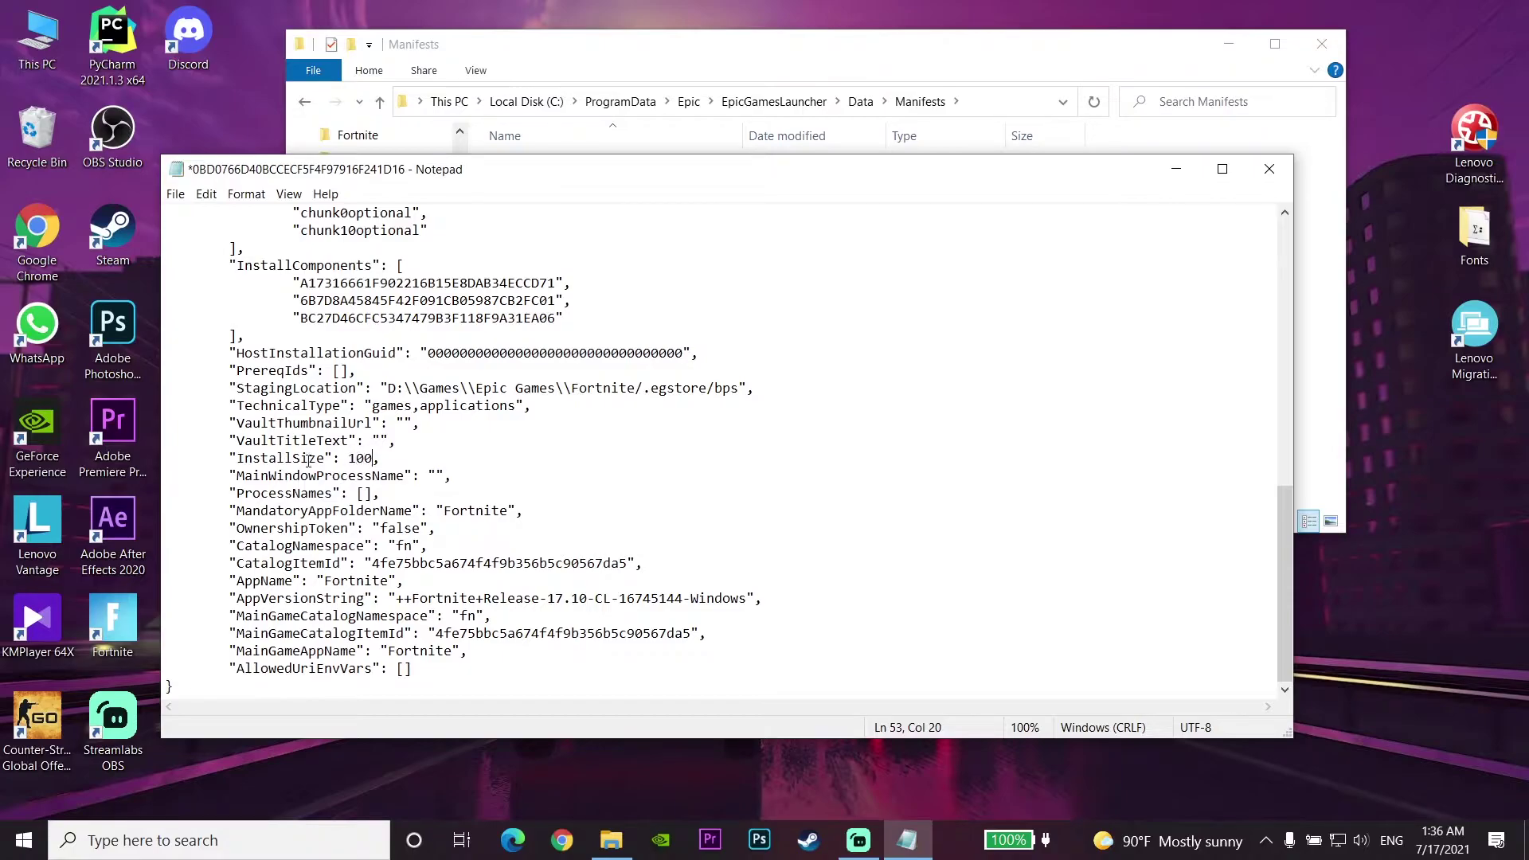
Close the manifest file in Notepad without saving the edit.
click(176, 195)
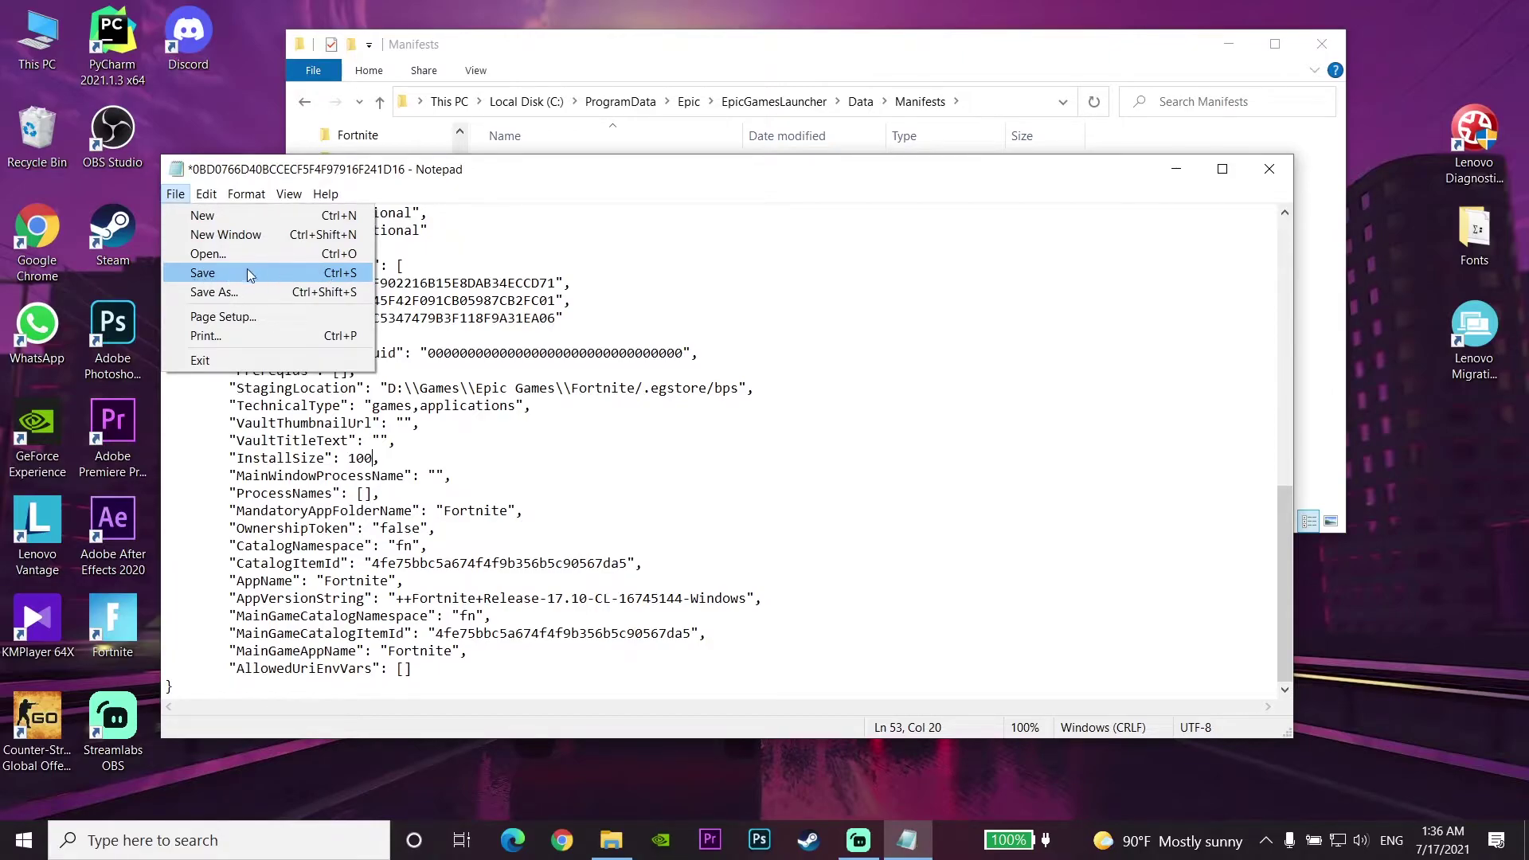
click(1269, 170)
click(799, 433)
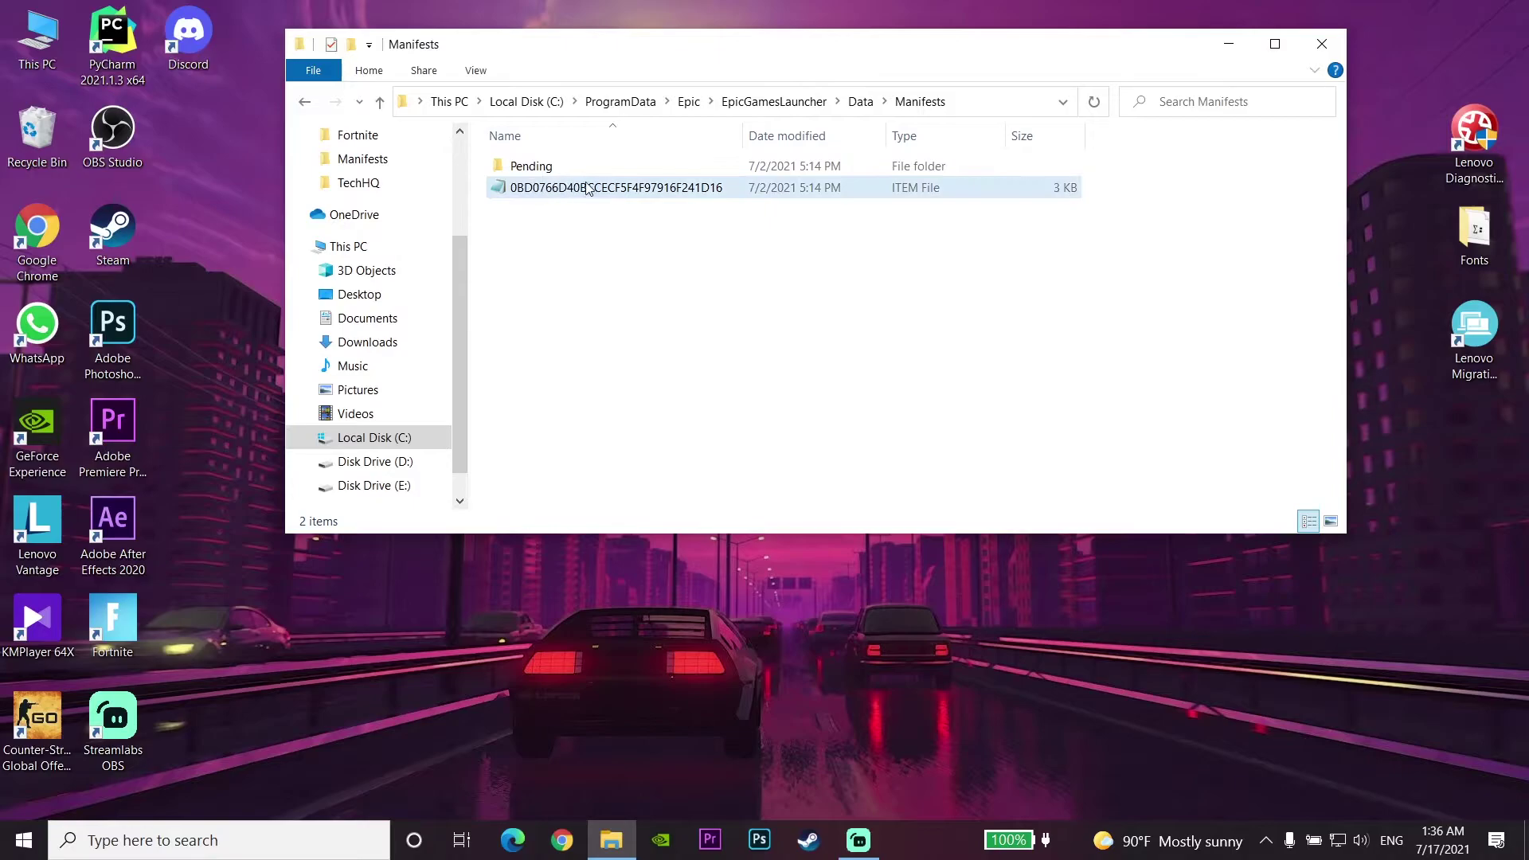
Close the Manifests folder window, launch the Epic Games Launcher from the desktop and move its window higher.
click(1324, 44)
double_click(323, 165)
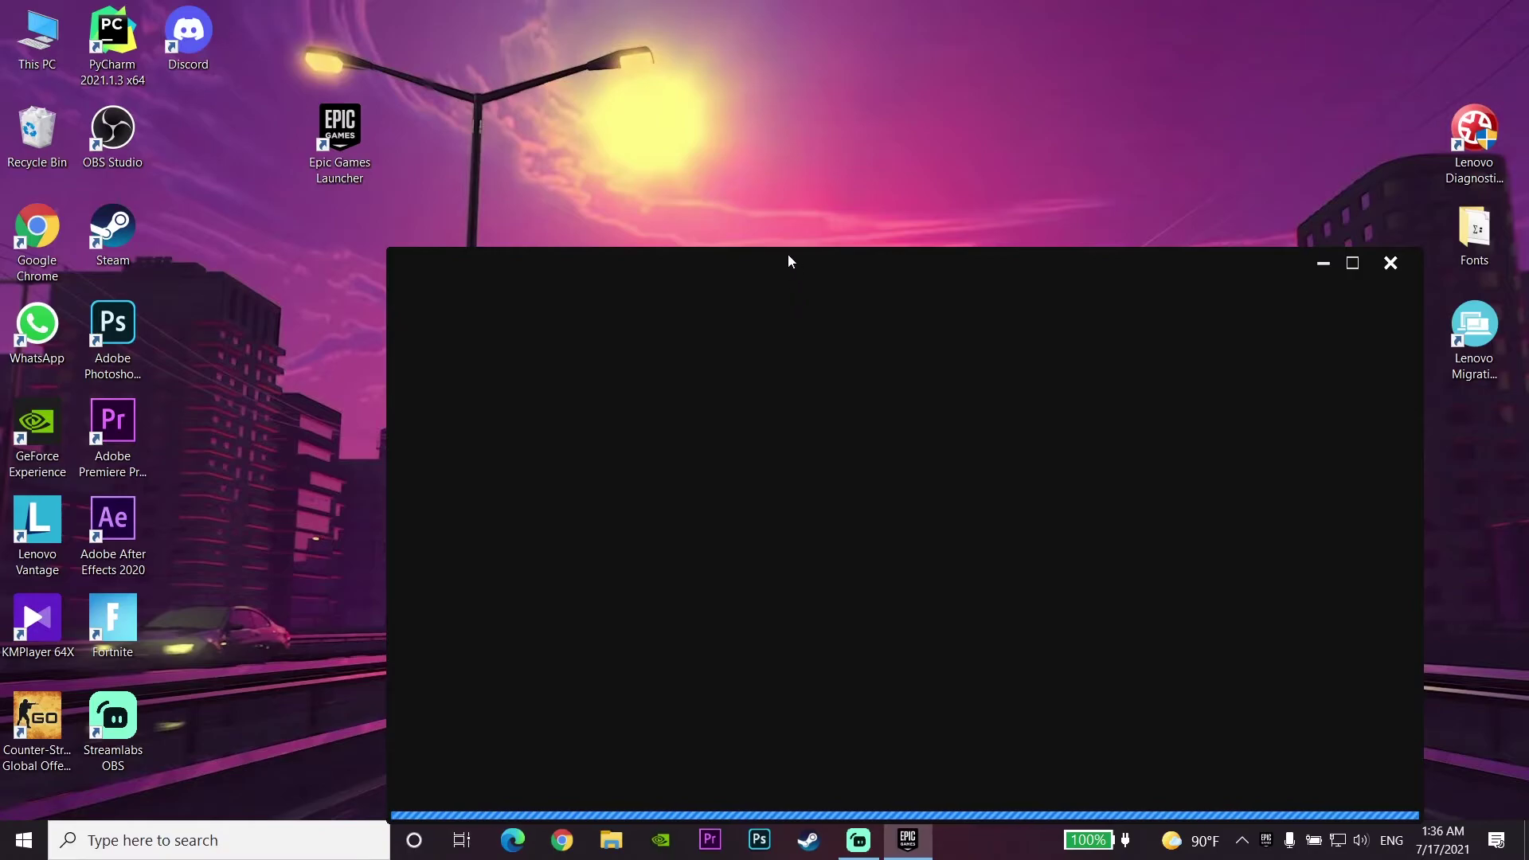
drag(796, 257, 605, 78)
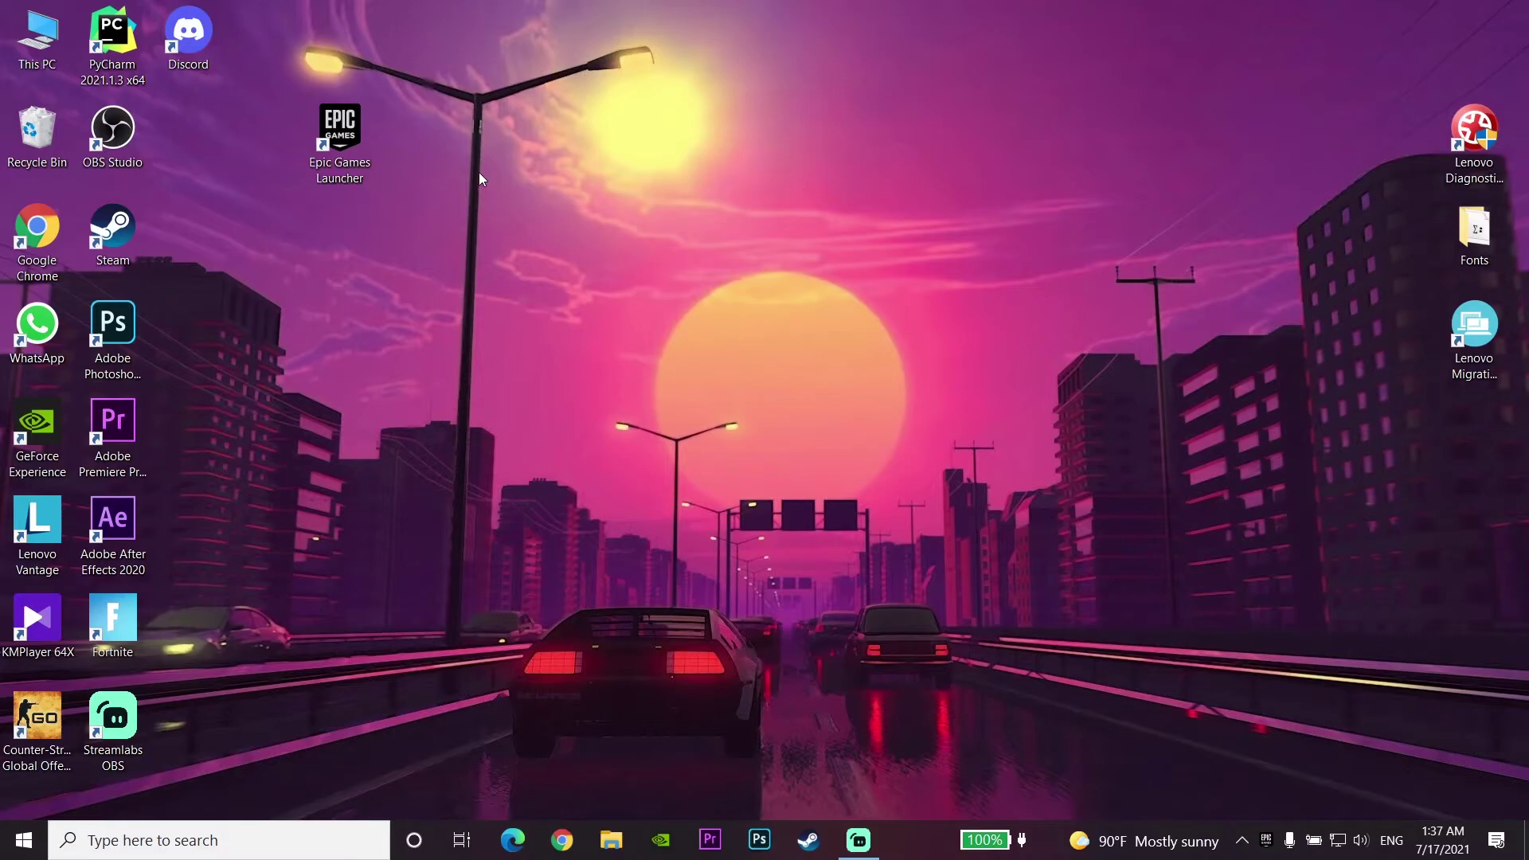
Set the Epic Games Launcher desktop shortcut to run as an administrator in its compatibility properties and apply the change.
right_click(366, 141)
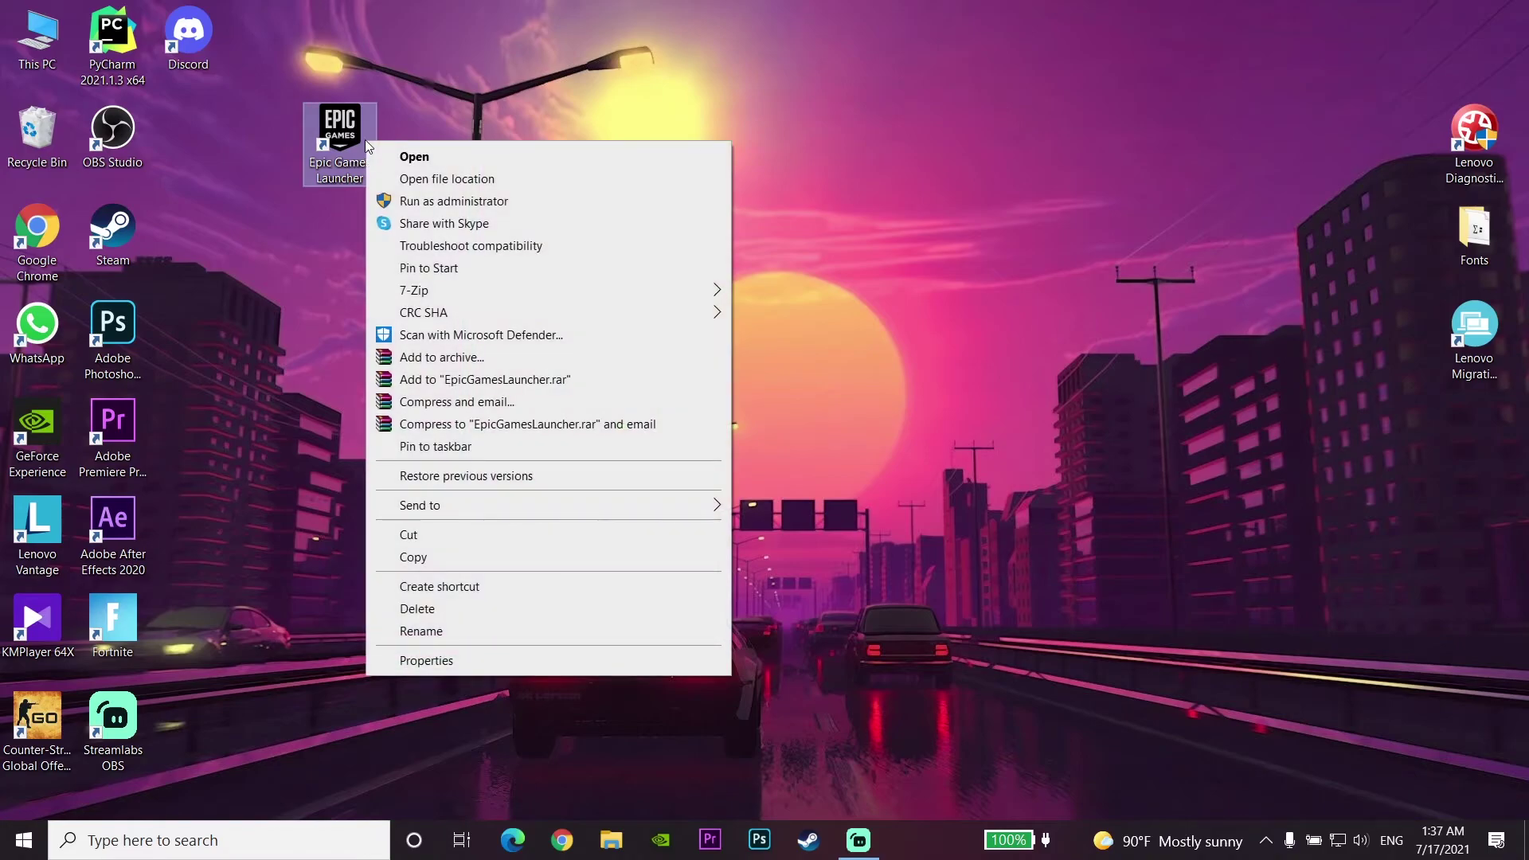
click(423, 662)
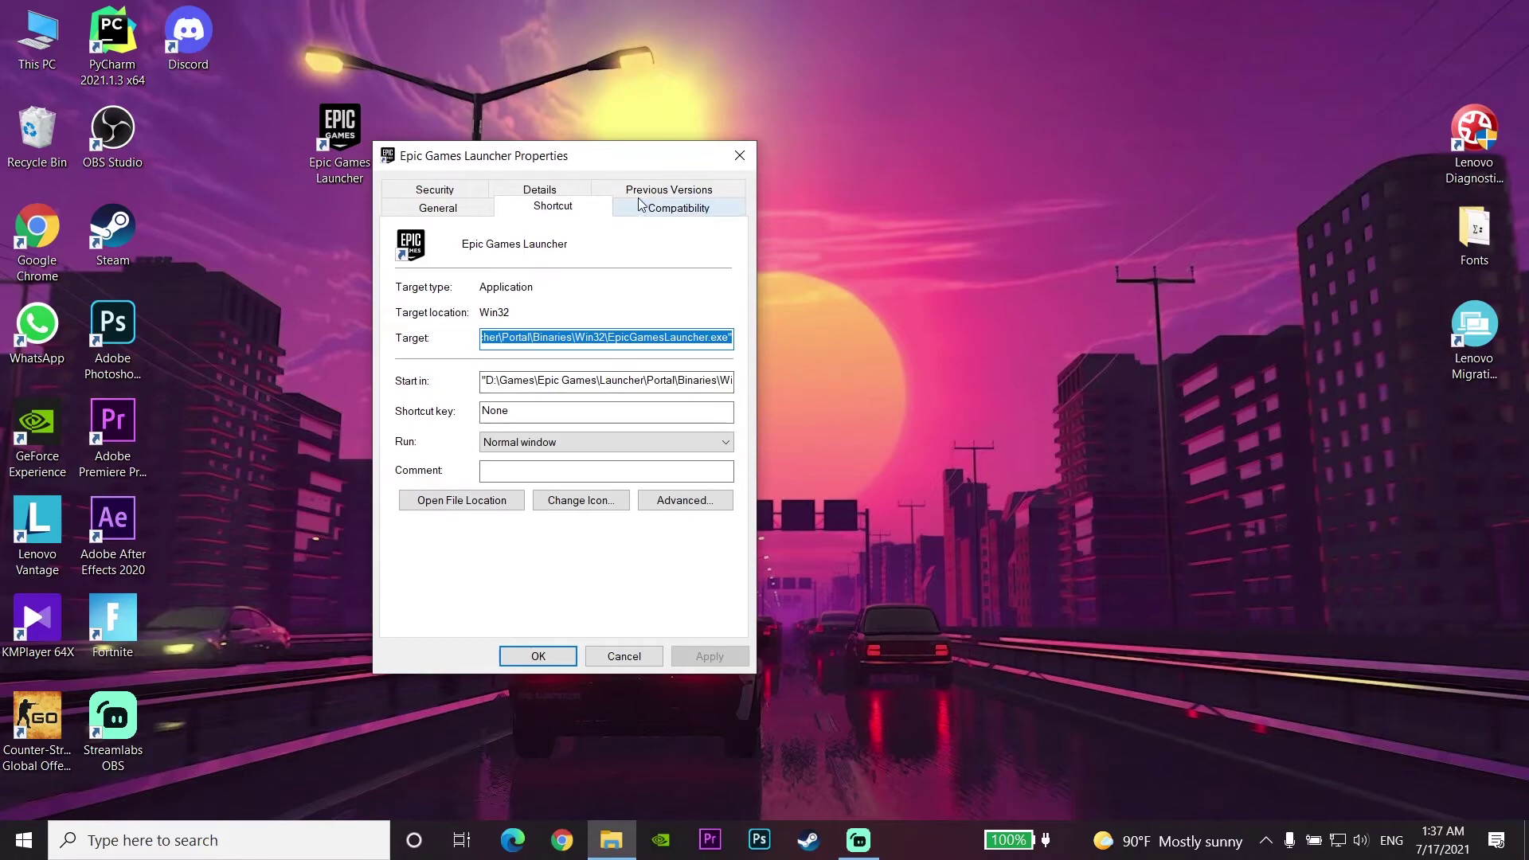
click(676, 209)
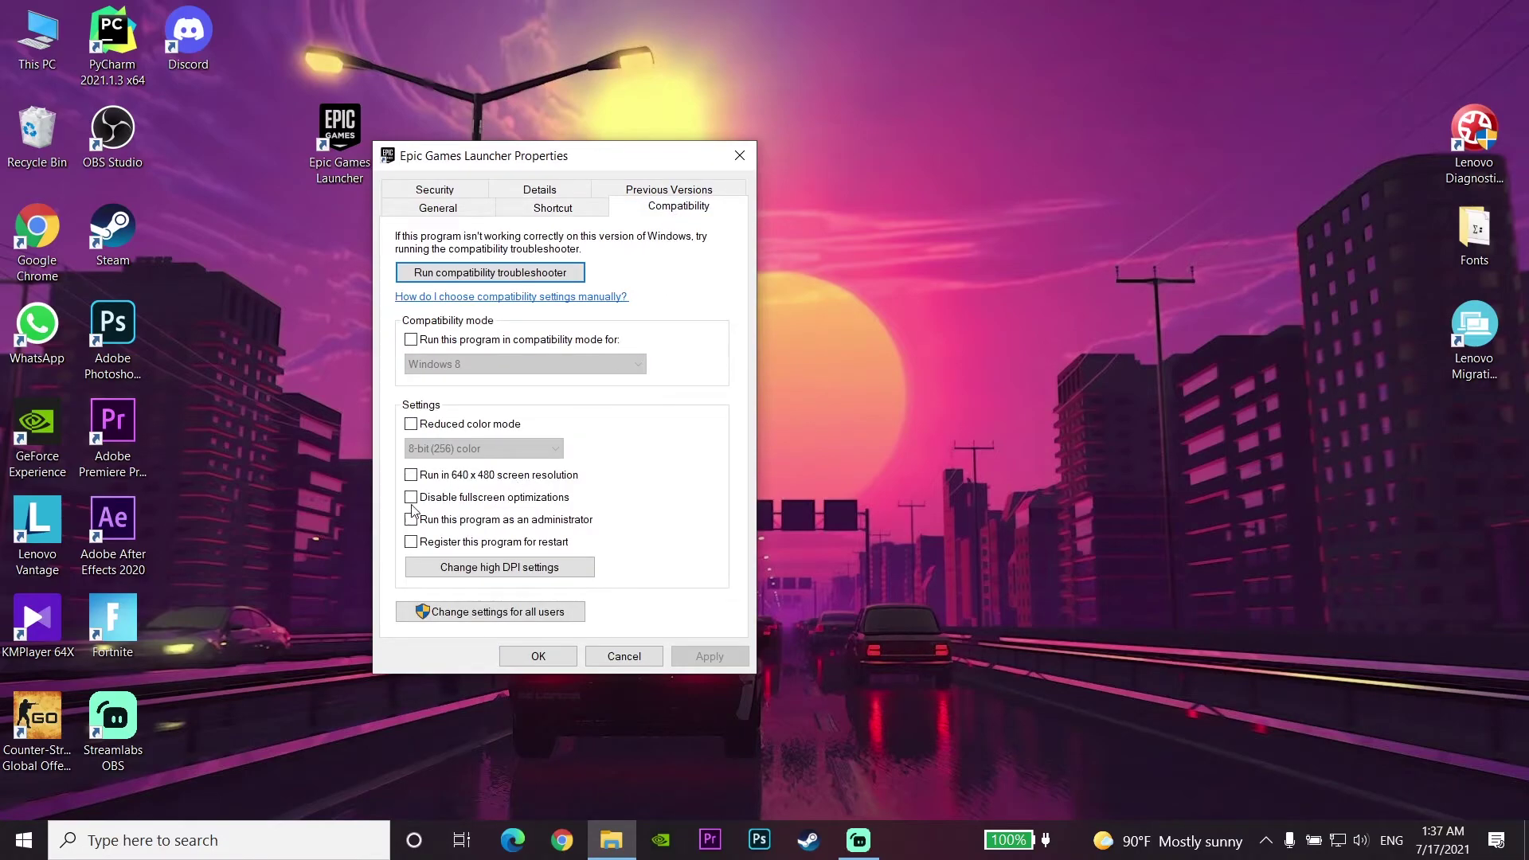
click(524, 522)
click(713, 660)
click(540, 658)
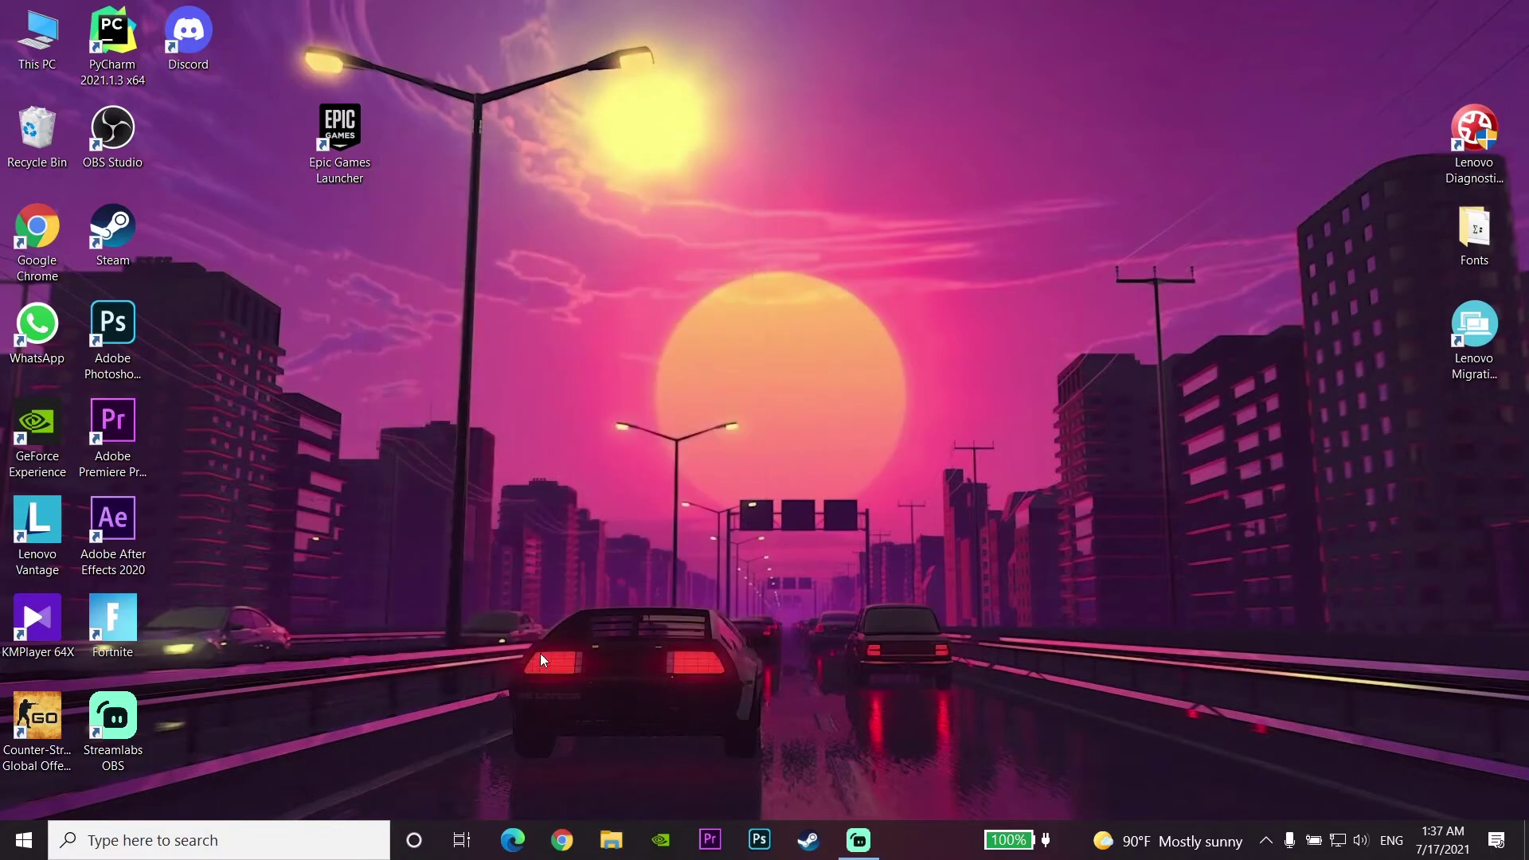
Start the Epic Games Launcher from its desktop shortcut to check that it opens, and close its window.
right_click(348, 136)
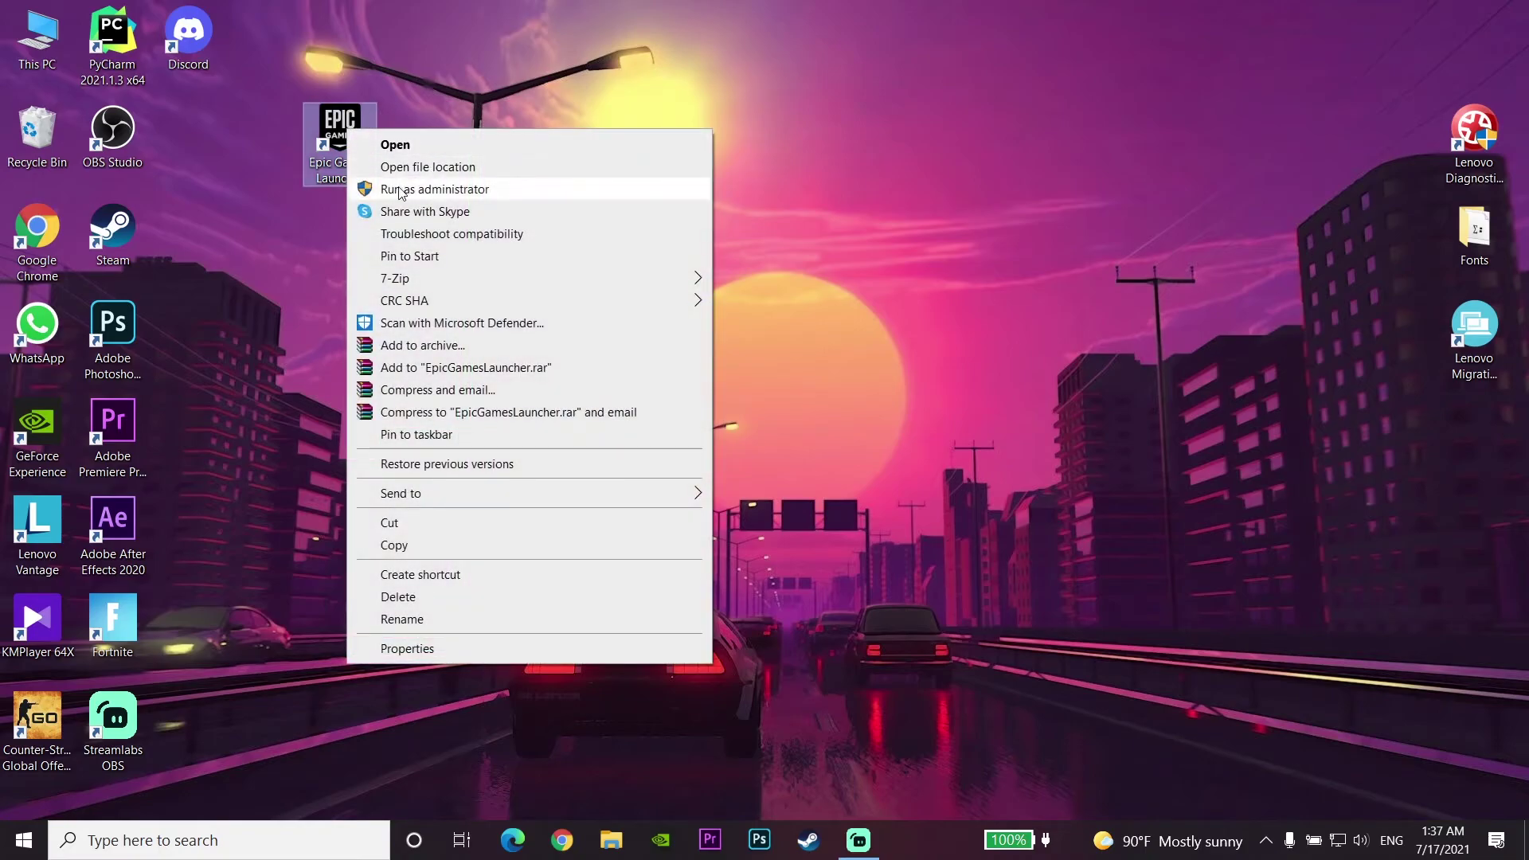
click(439, 96)
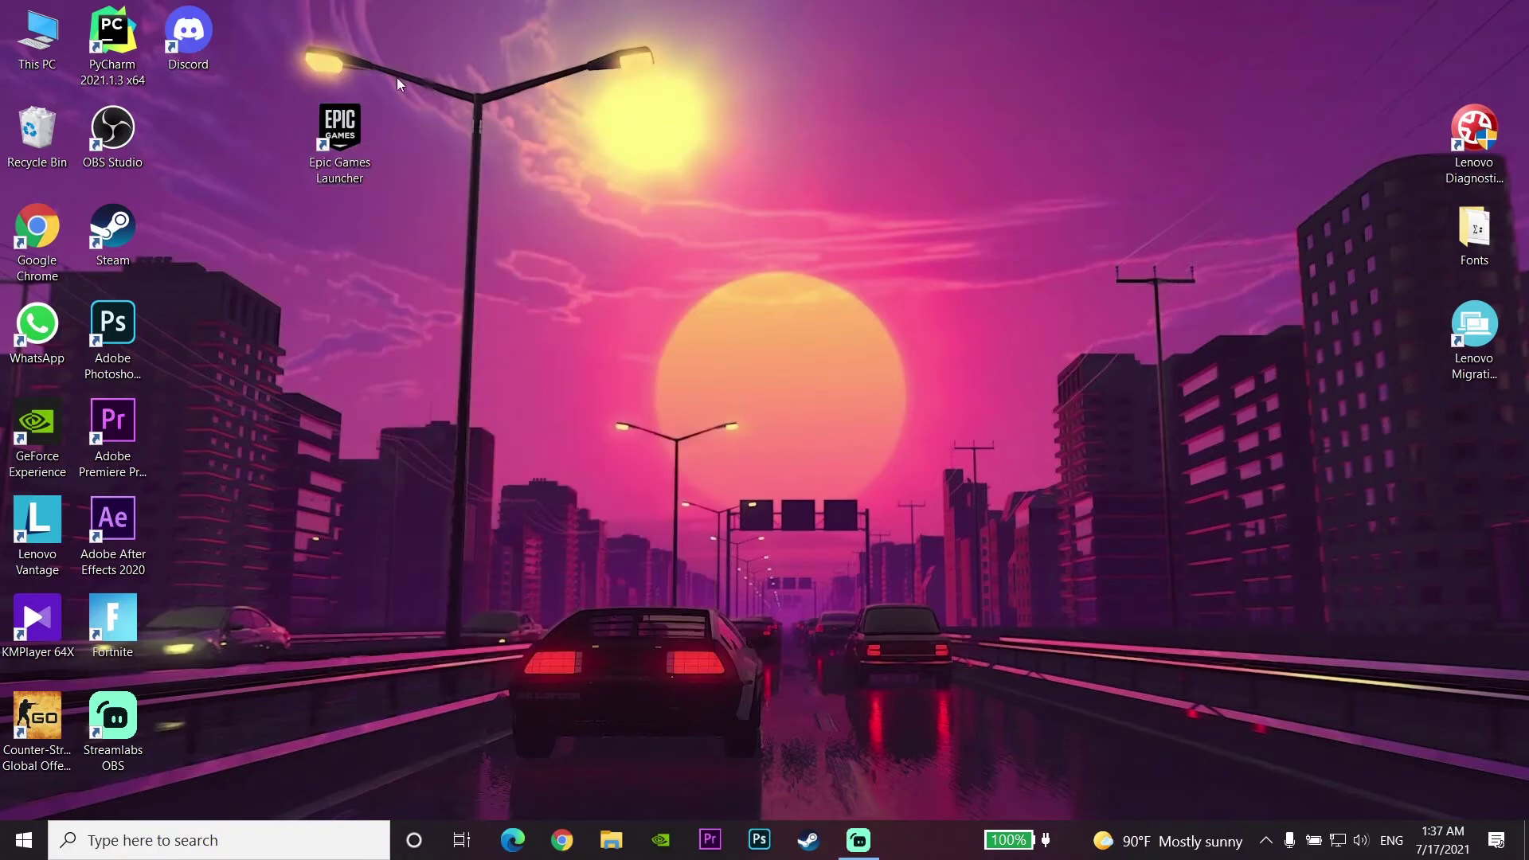
double_click(346, 150)
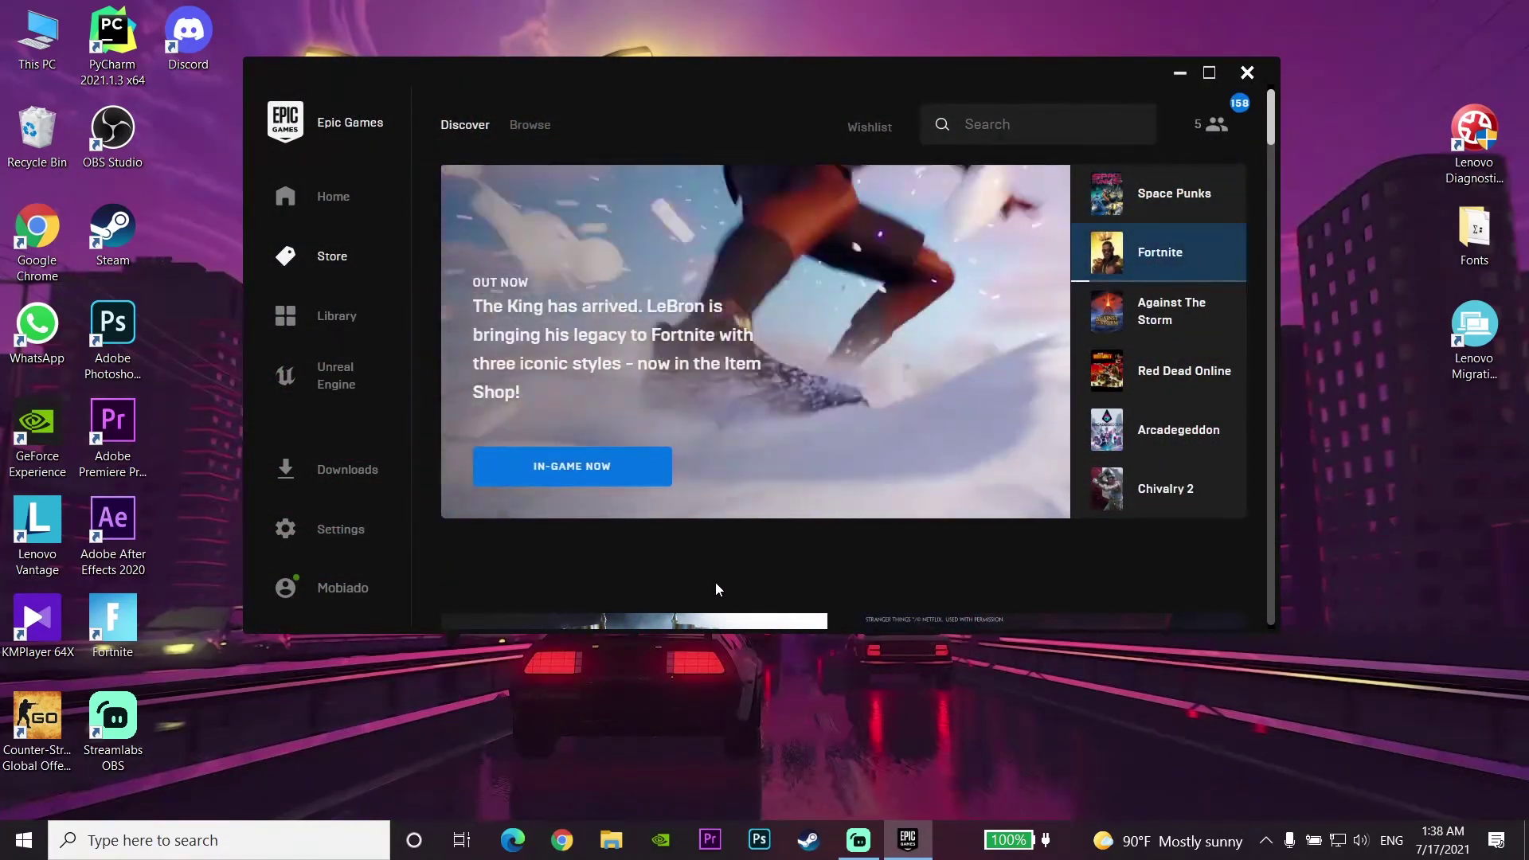
click(1261, 74)
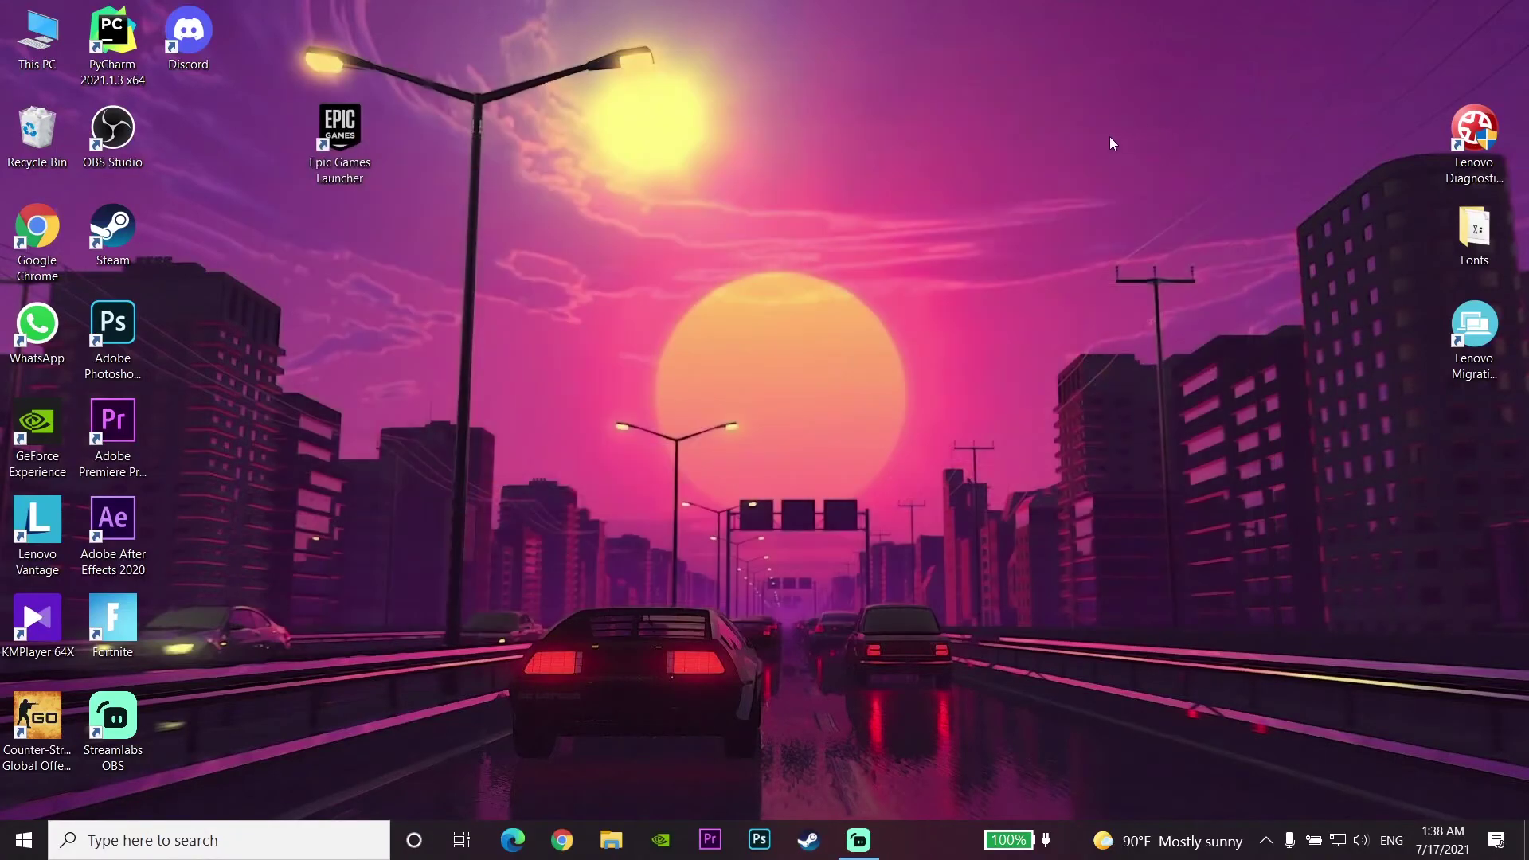